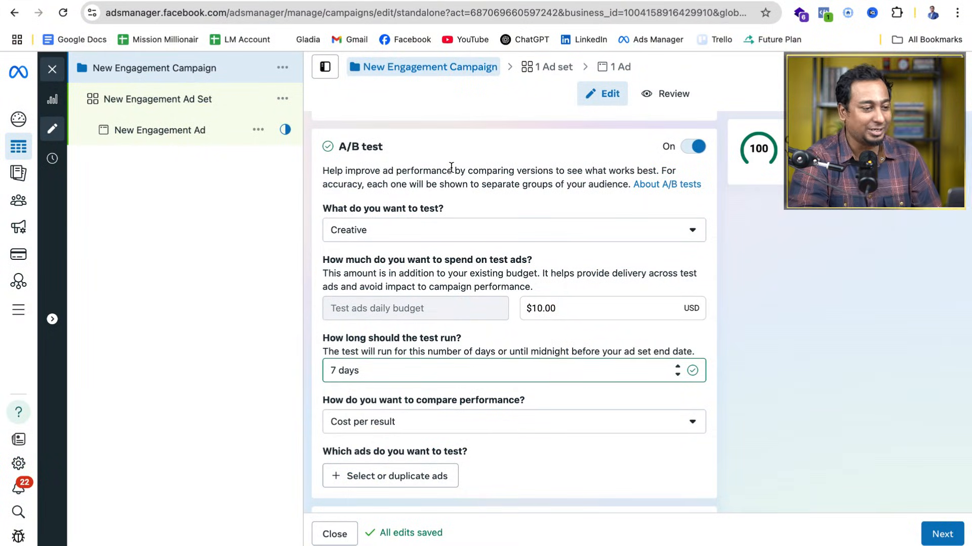
Step: Open the ad set settings of the New Engagement Campaign
left_click(554, 67)
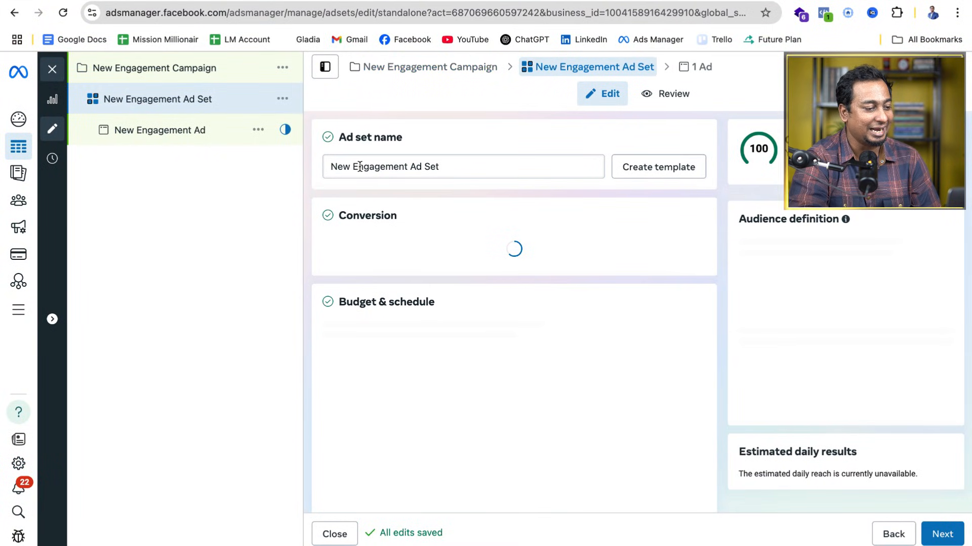
Step: Try to rename the ad set as "RAK / Shopbd/ 16-"
left_click(360, 166)
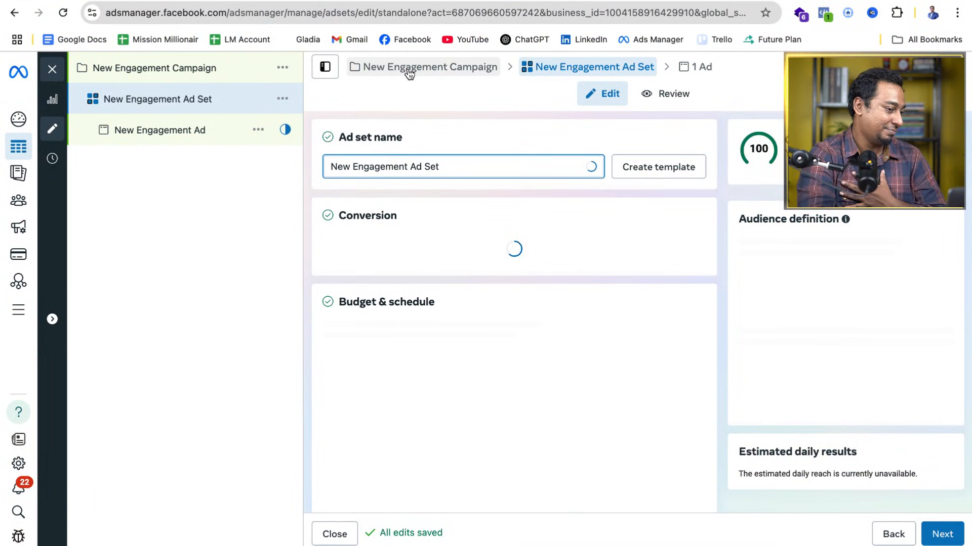
left_click(448, 166)
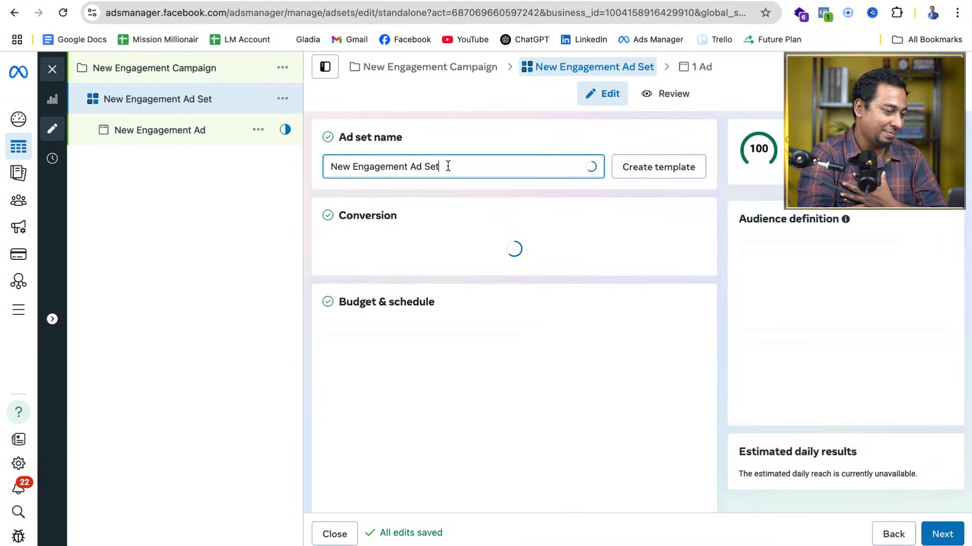
key("BackSpace")
key("BackSpace")
key("BackSpace")
key("BackSpace")
key("BackSpace")
key("BackSpace")
key("BackSpace")
key("BackSpace")
key("BackSpace")
key("BackSpace")
key("BackSpace")
key("BackSpace")
key("BackSpace")
key("BackSpace")
key("BackSpace")
key("BackSpace")
key("BackSpace")
key("BackSpace")
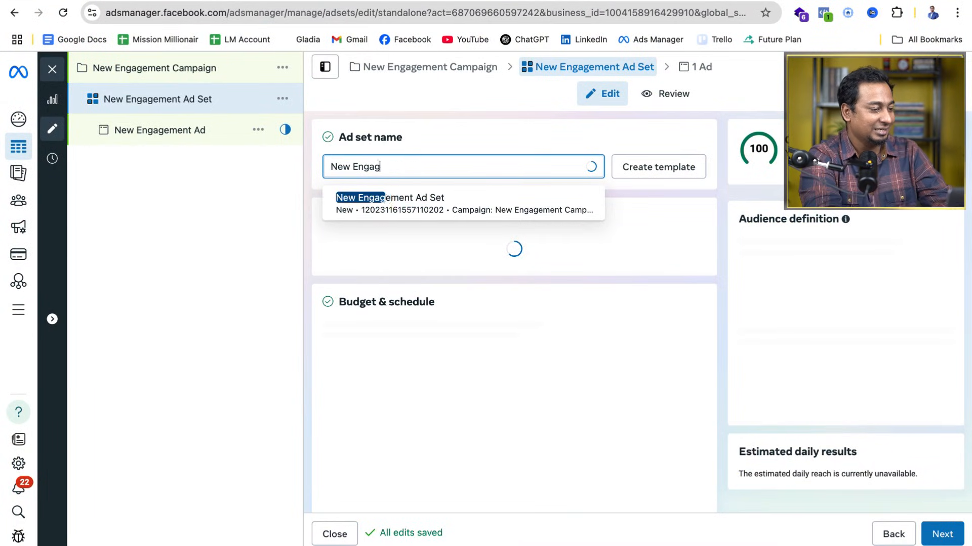
key("BackSpace")
key("BackSpace")
key("BackSpace")
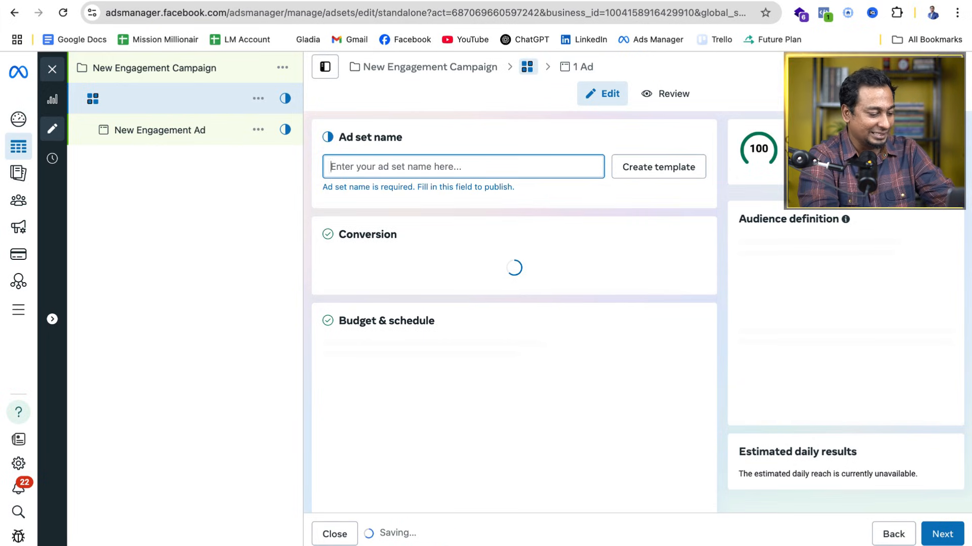
type("RAK / Shopbd")
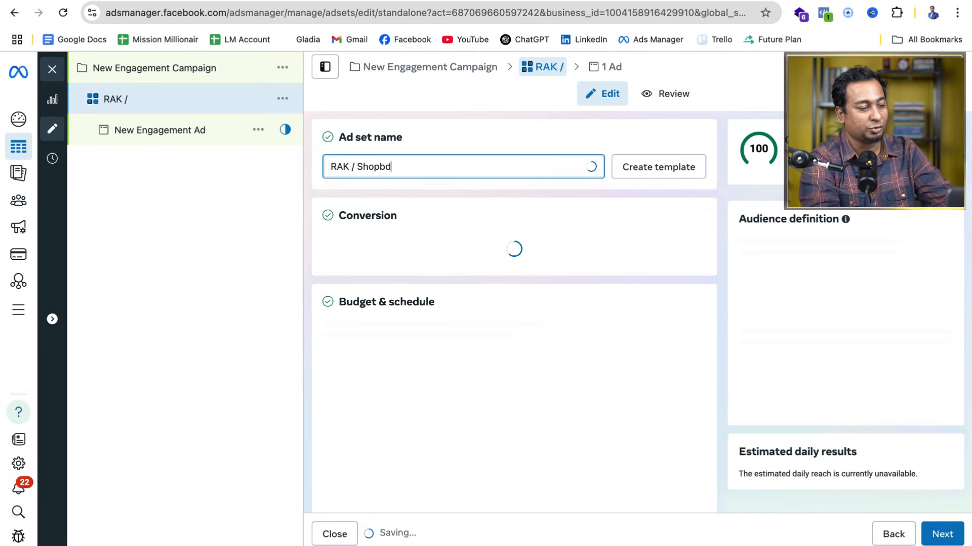
type("/ ")
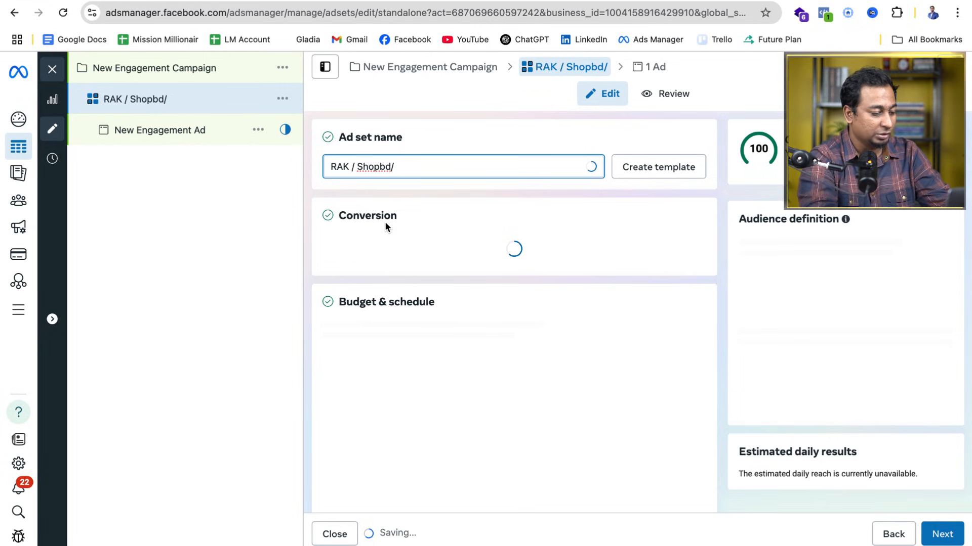
type("16-")
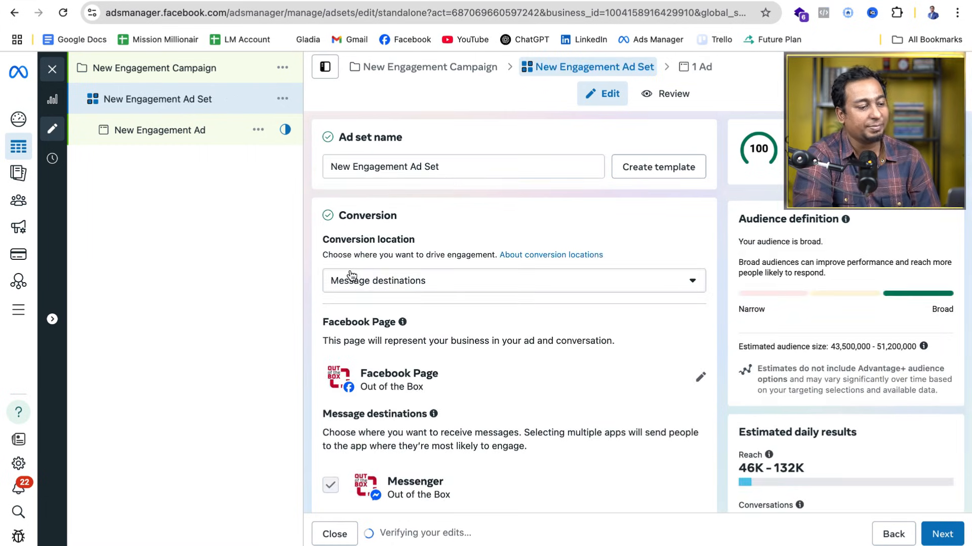
Step: Review the conversion location options available for the engagement ad set
scroll(352, 275, "down", 1)
scroll(351, 275, "down", 1)
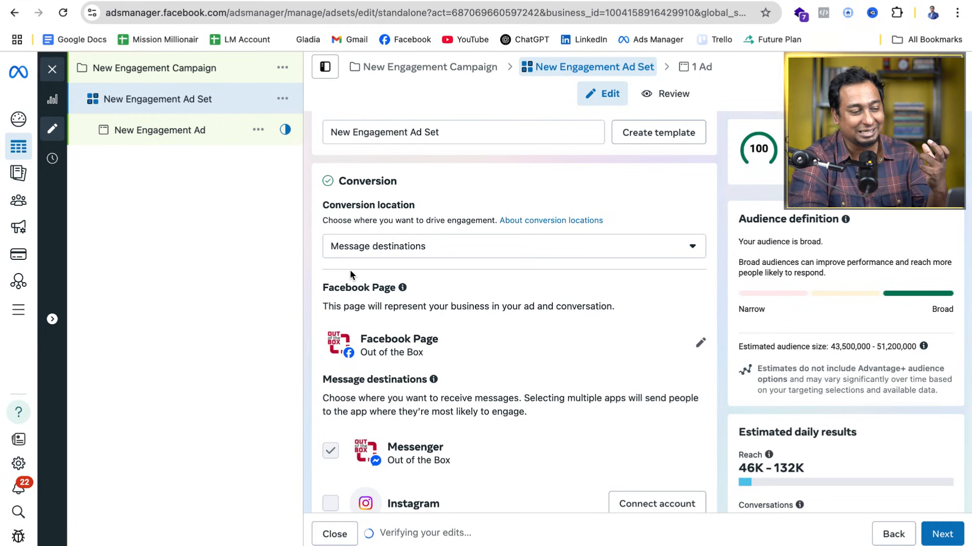
scroll(350, 272, "down", 1)
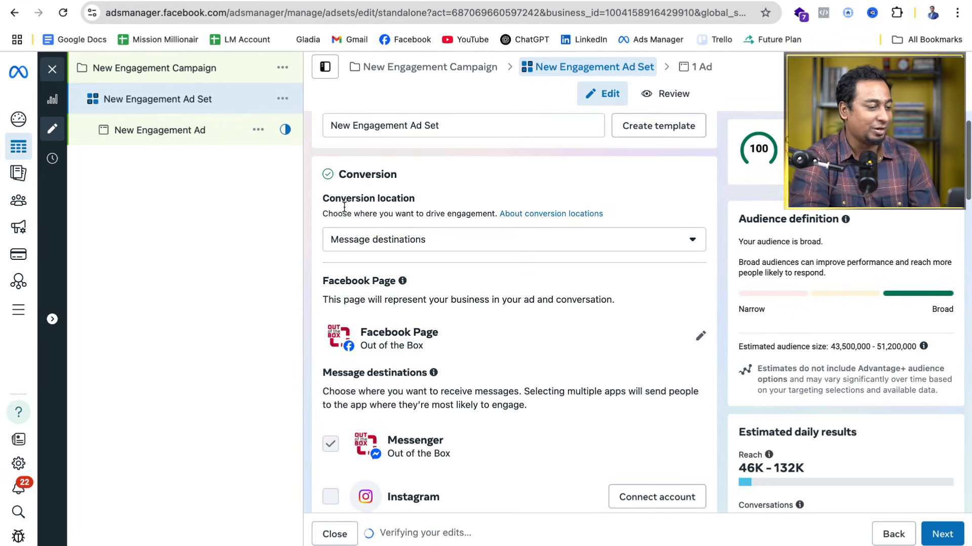
left_click(403, 248)
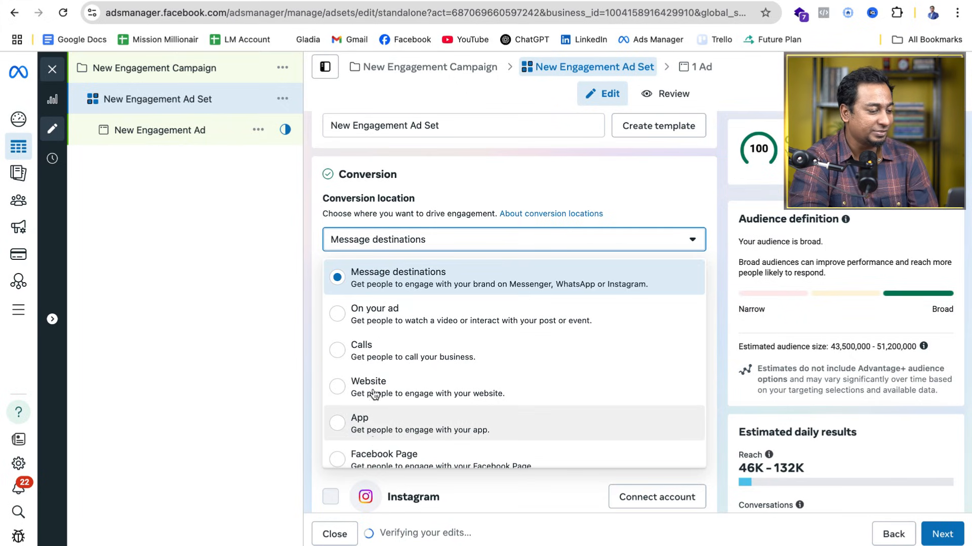
scroll(375, 355, "down", 1)
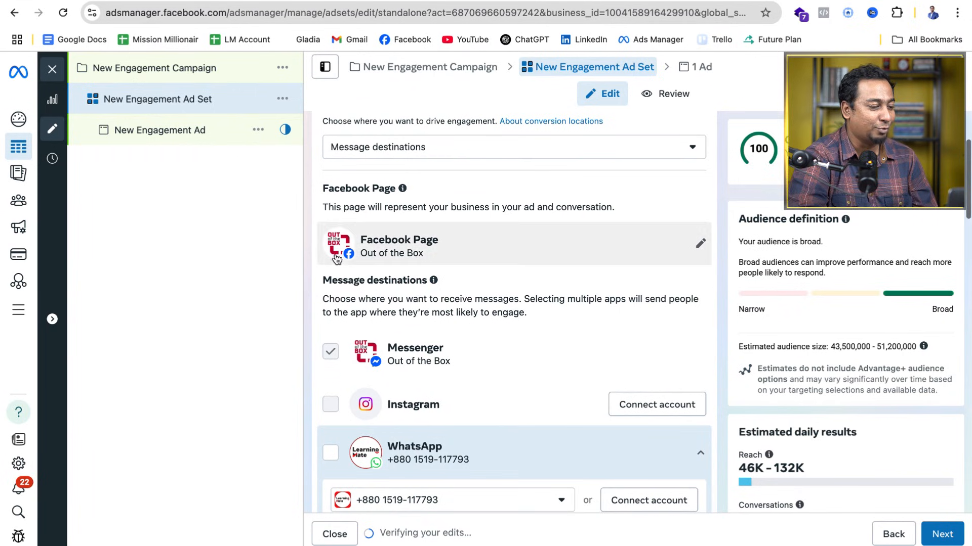
Step: Examine the message destinations and the list of Facebook Pages that can represent the business in the ad
scroll(412, 305, "down", 2)
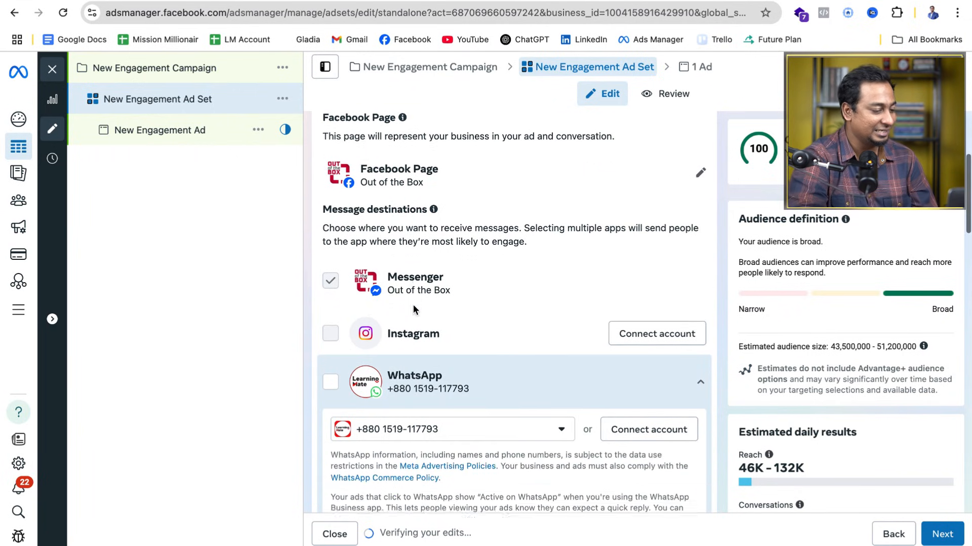
scroll(413, 304, "down", 1)
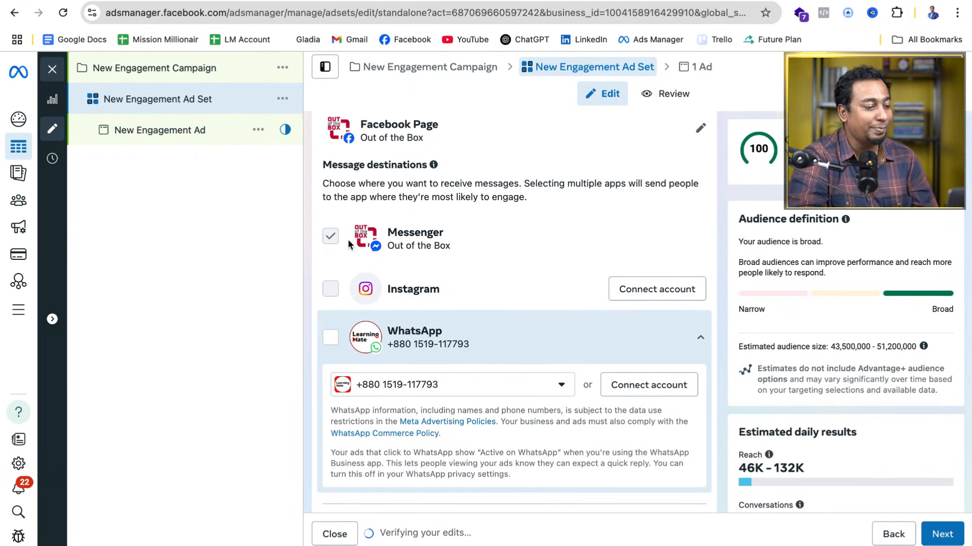
scroll(348, 239, "up", 1)
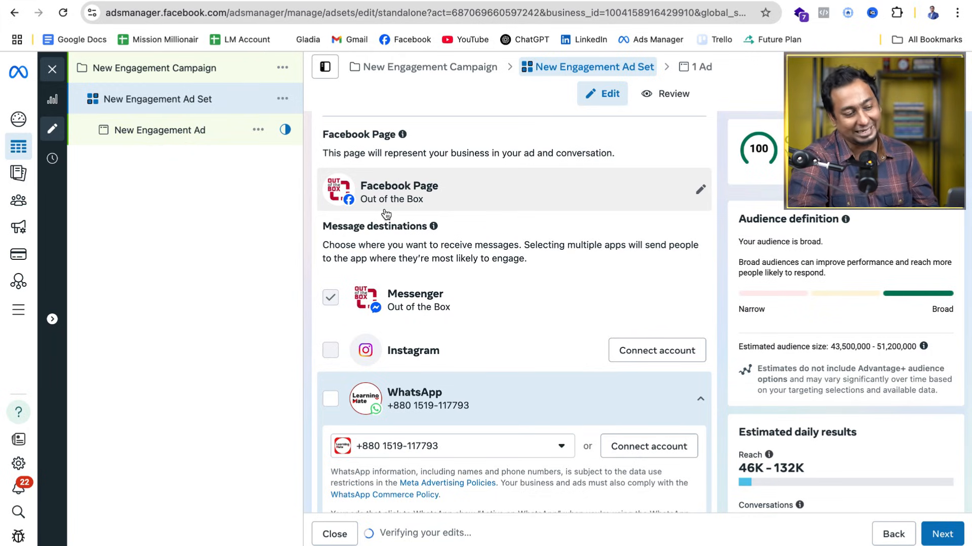
left_click(696, 191)
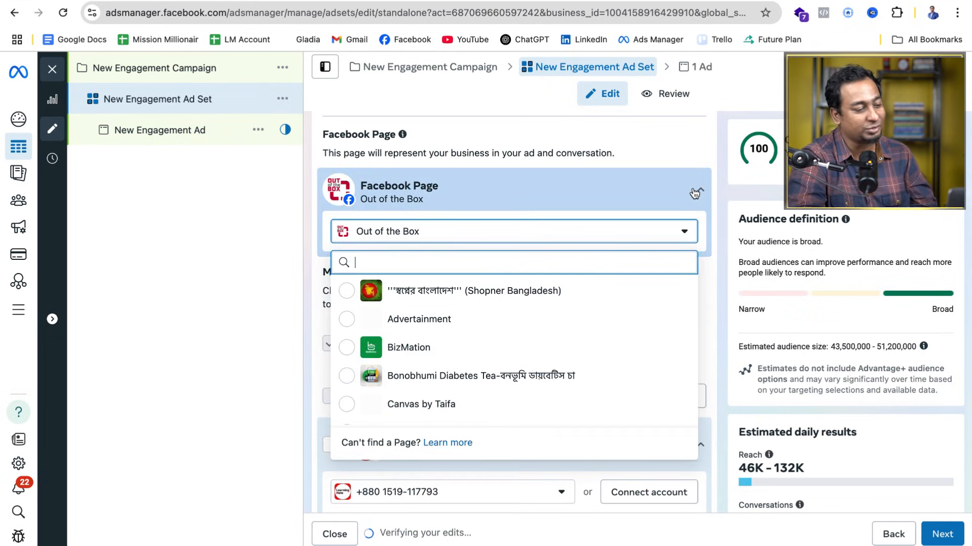
left_click(305, 357)
scroll(305, 357, "down", 3)
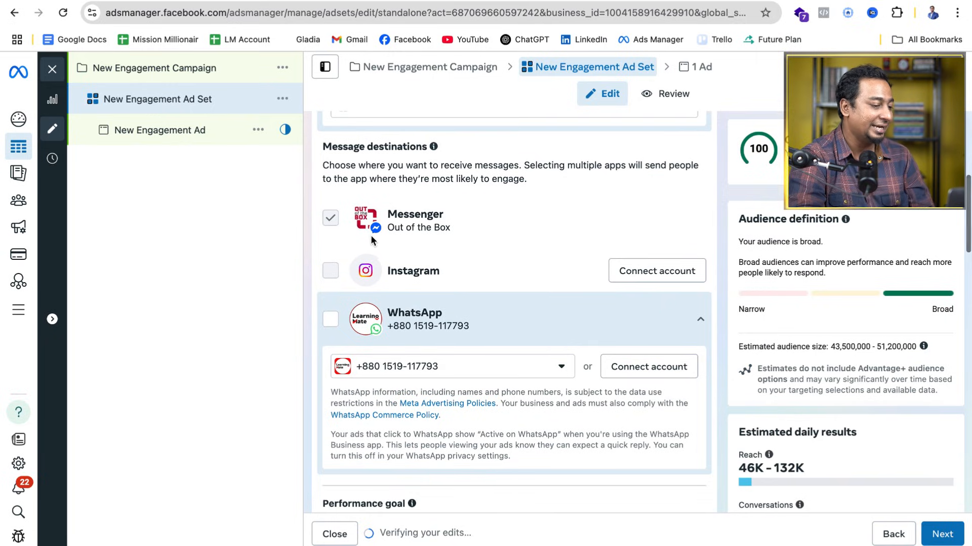
Step: Review the performance goal and bid control settings and the available budget types for the ad set
scroll(317, 360, "down", 7)
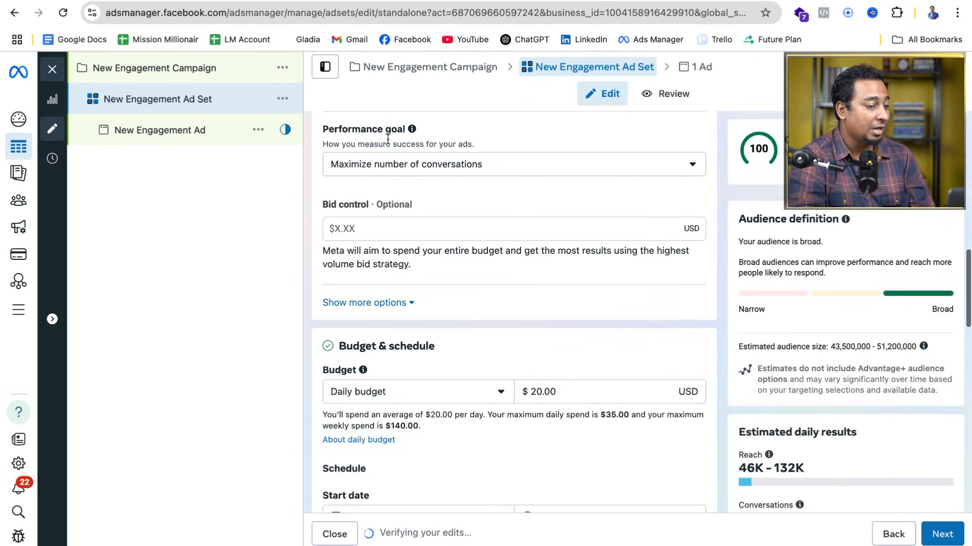
scroll(324, 354, "up", 1)
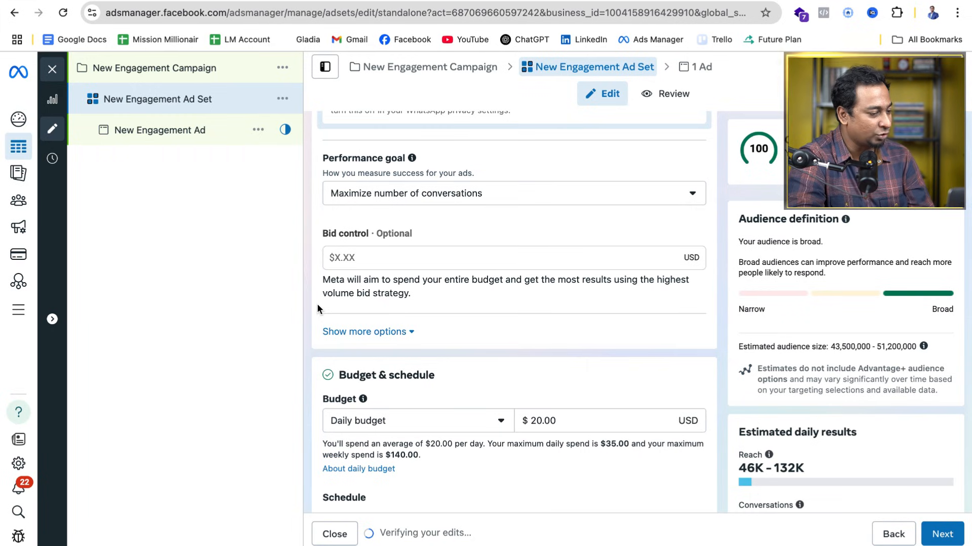
scroll(318, 307, "down", 1)
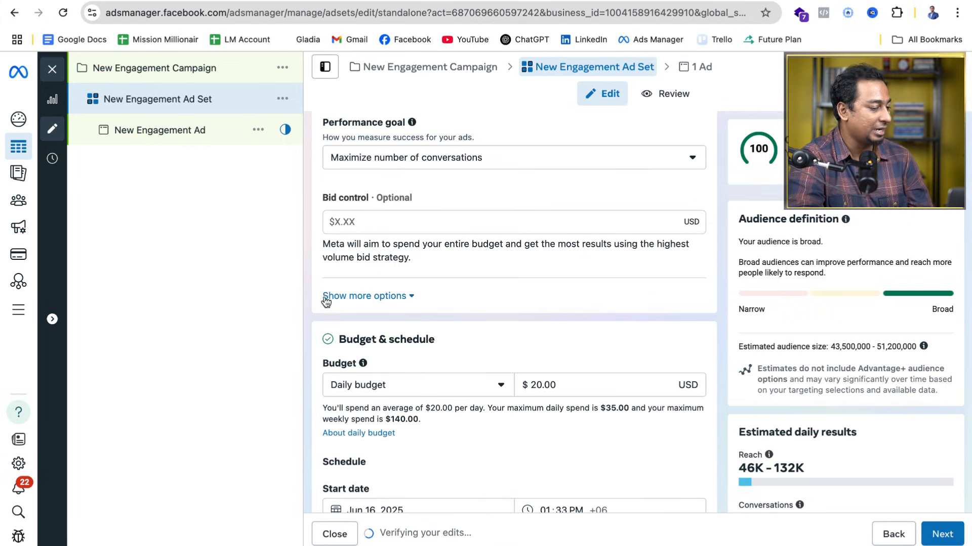
scroll(316, 362, "down", 4)
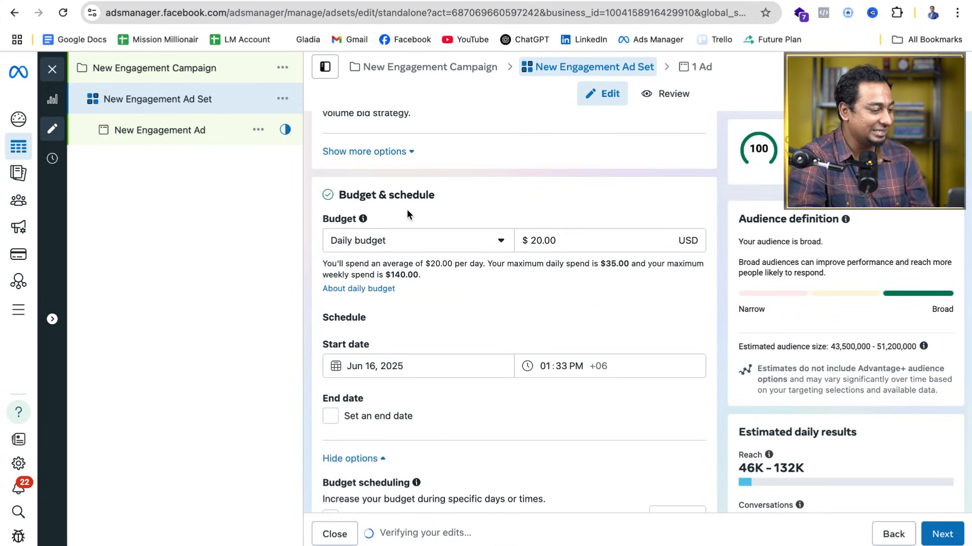
left_click(462, 250)
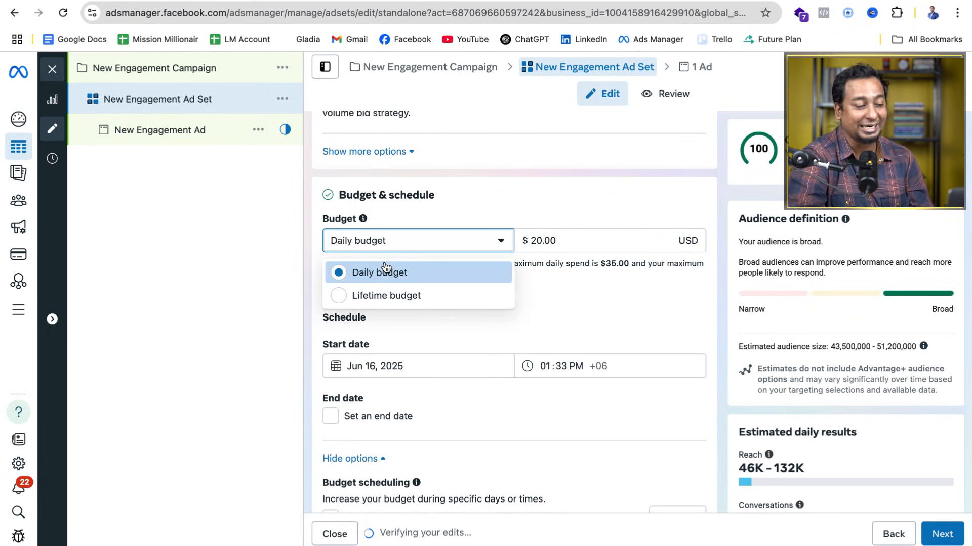
left_click(308, 285)
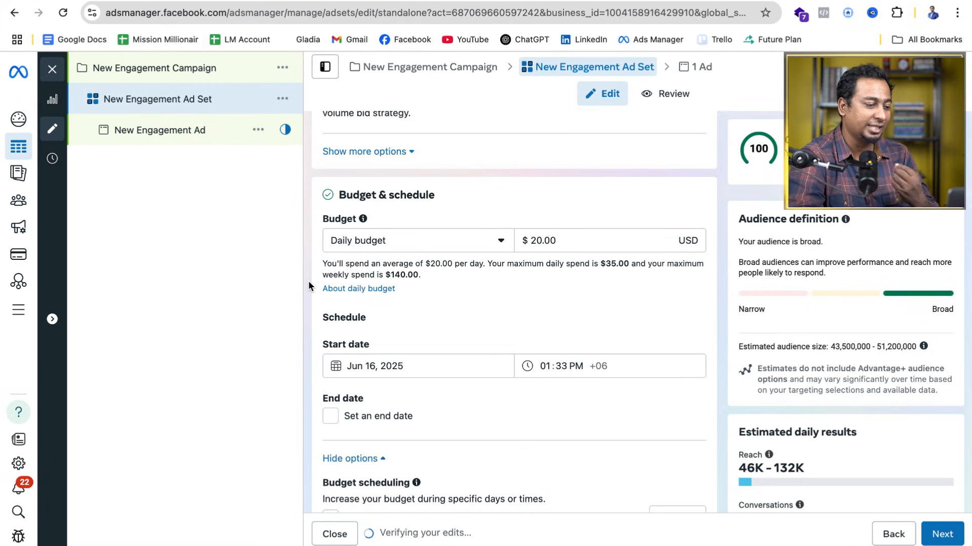
Step: Set the ad set's daily budget to $10.00
left_click(539, 243)
key("BackSpace")
type("1")
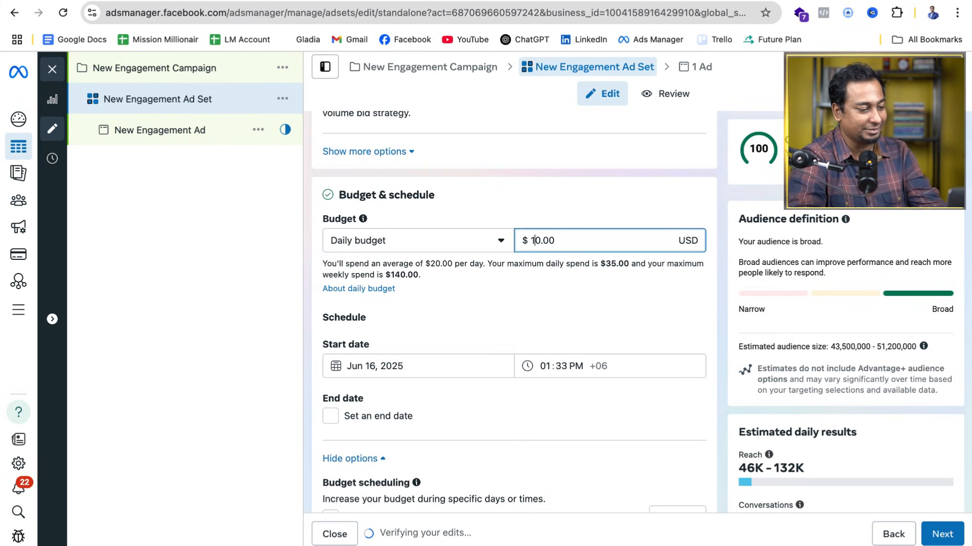
left_click(312, 318)
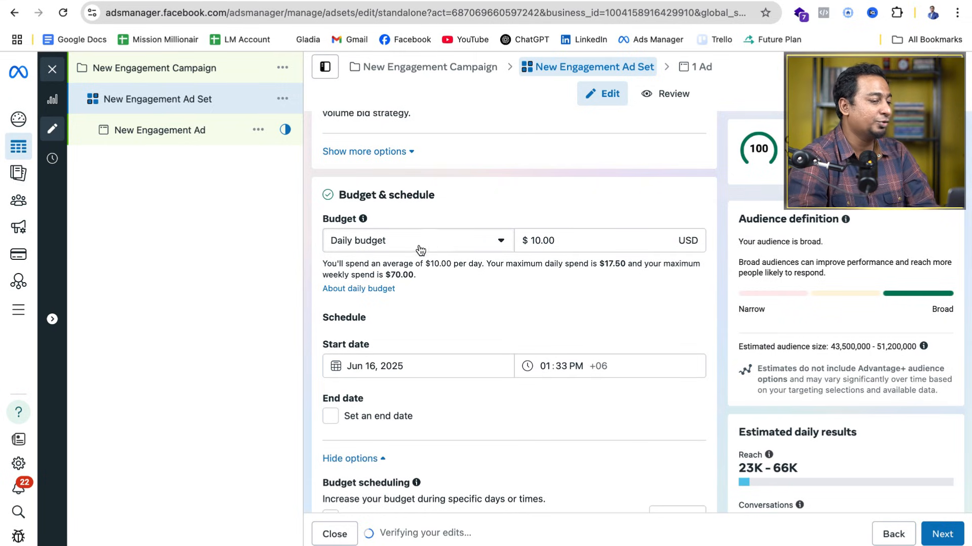
Step: Switch the ad set to a lifetime budget of $80.00 with an end date of Jul 24, 2025
left_click(457, 247)
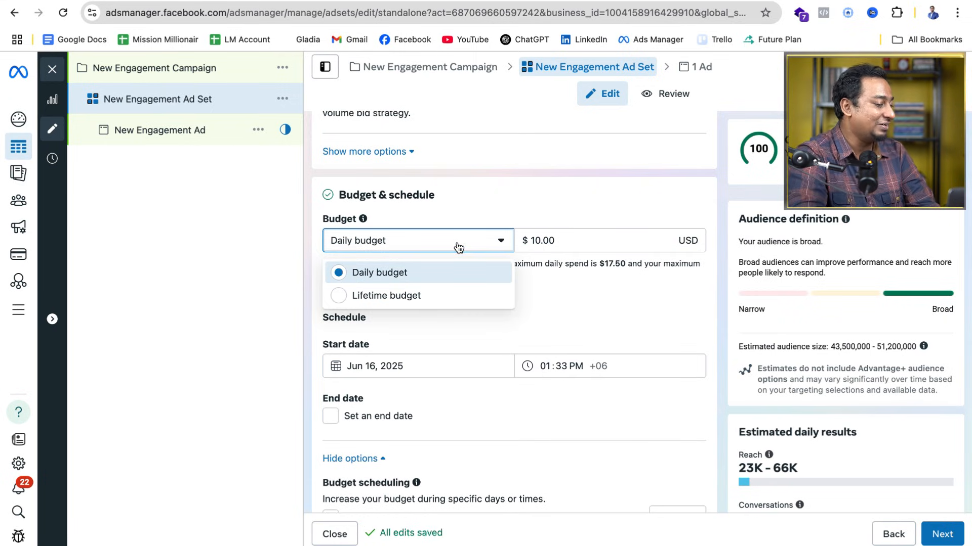
left_click(399, 298)
scroll(396, 294, "down", 1)
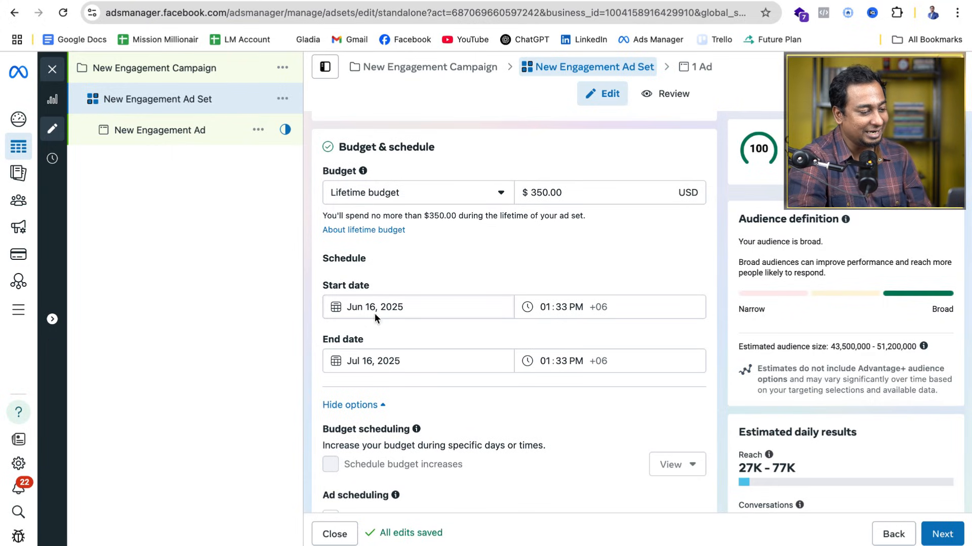
left_click(375, 364)
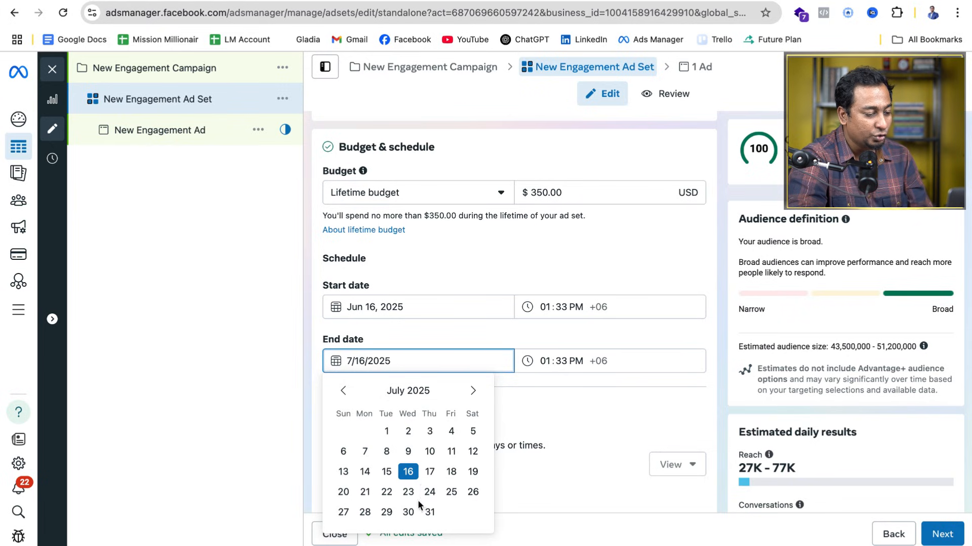
left_click(429, 492)
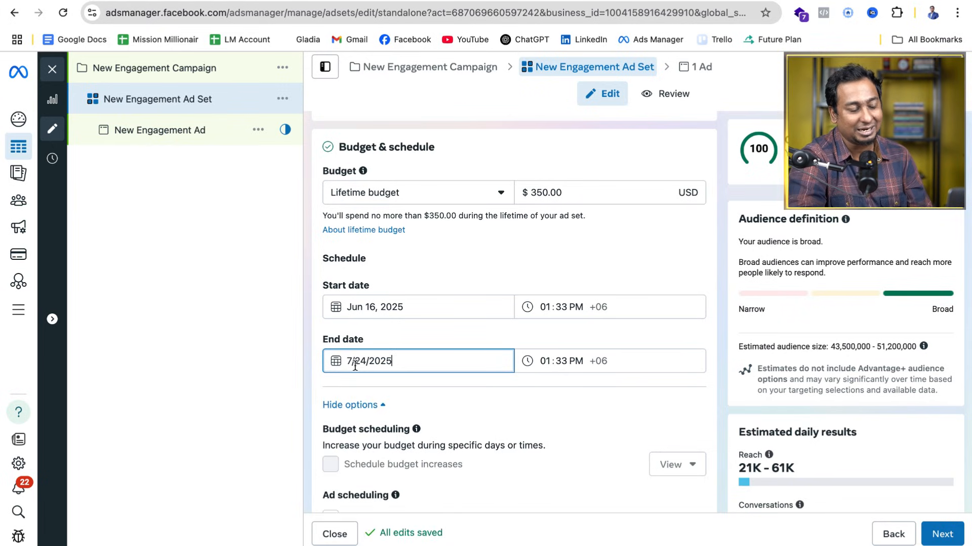
left_click(542, 195)
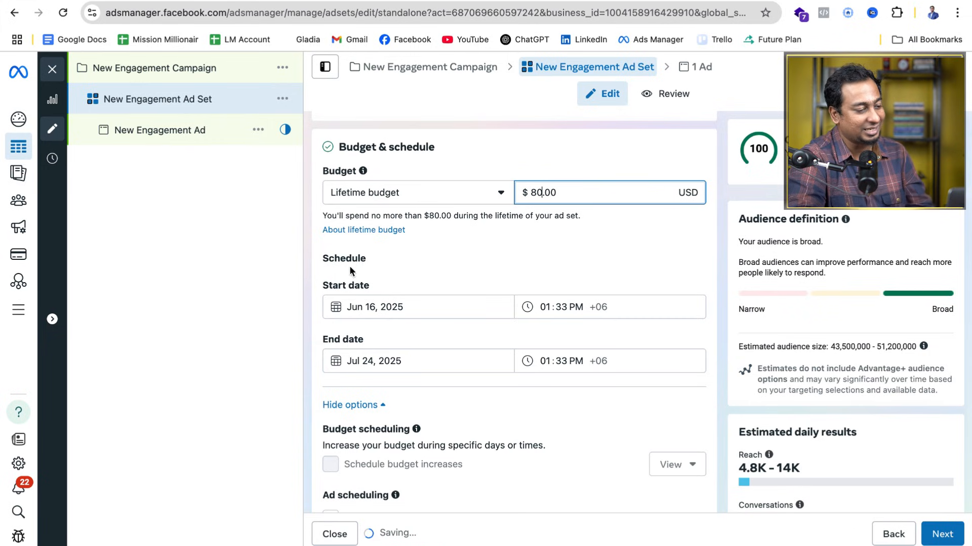
left_click(309, 301)
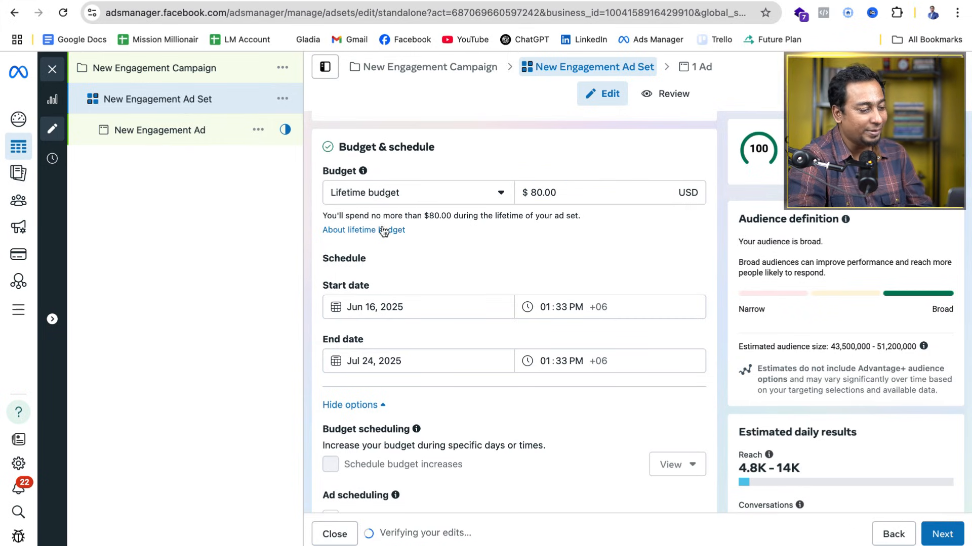
Step: Look through the ad scheduling and audience sections and open the ad set's placement options for editing
scroll(322, 404, "down", 4)
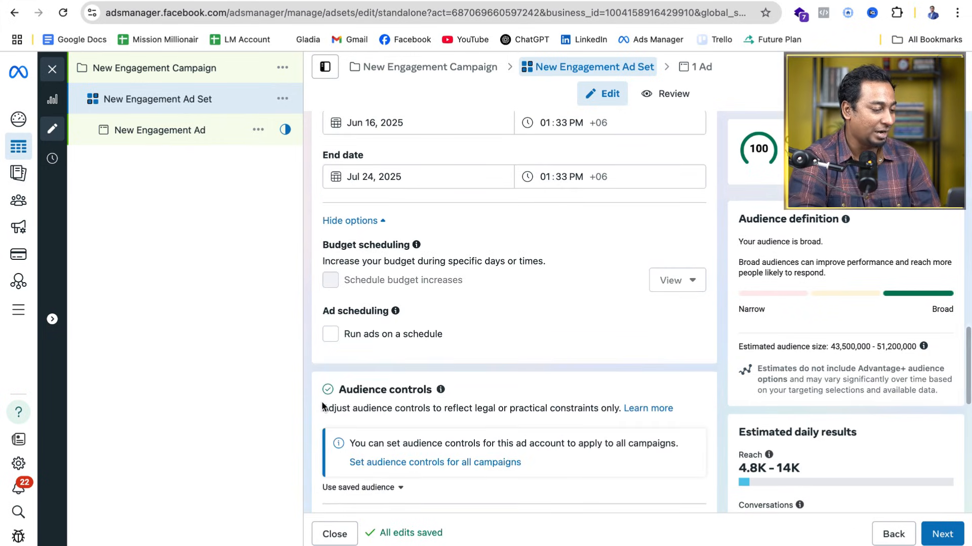
scroll(322, 405, "down", 5)
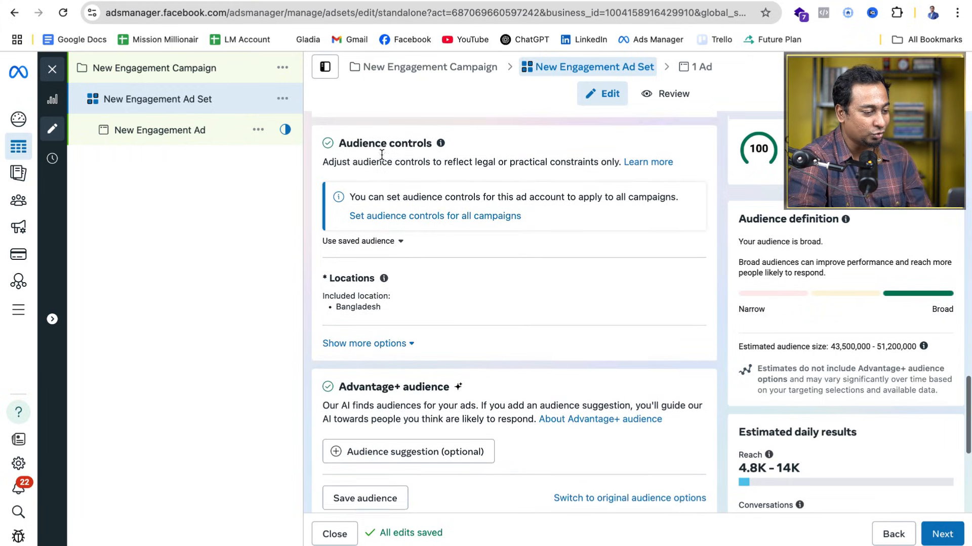
scroll(353, 187, "up", 1)
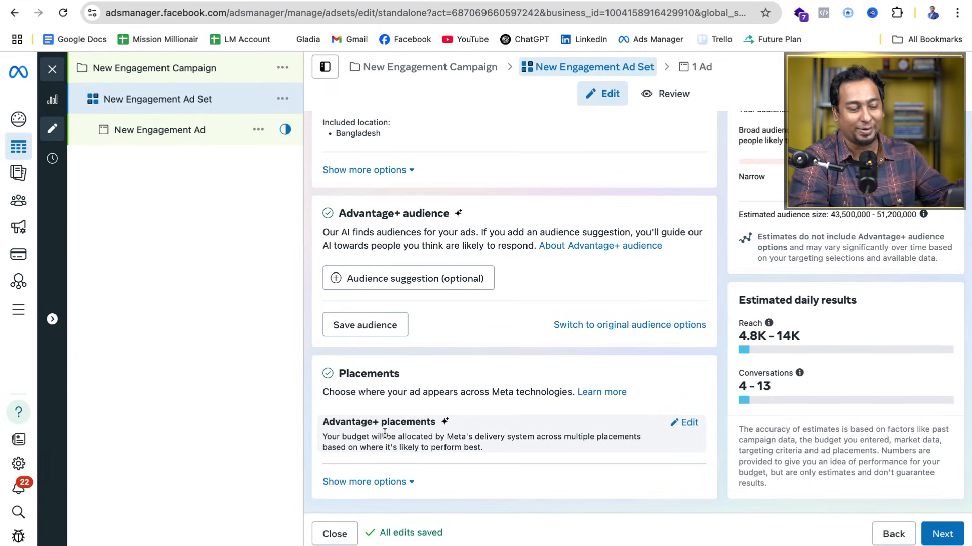
left_click(689, 423)
scroll(490, 367, "down", 1)
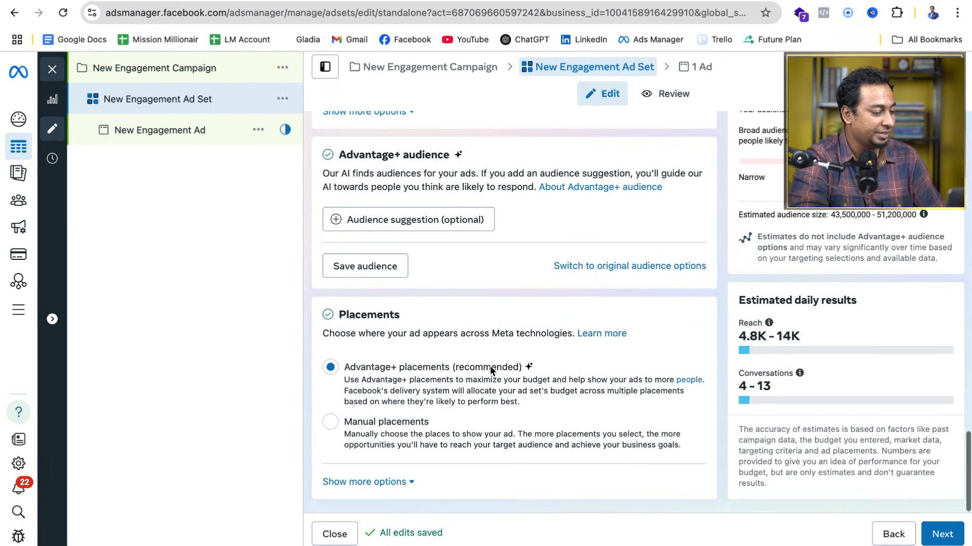
Step: Switch the ad set from Advantage+ placements to manual placements
left_click(331, 422)
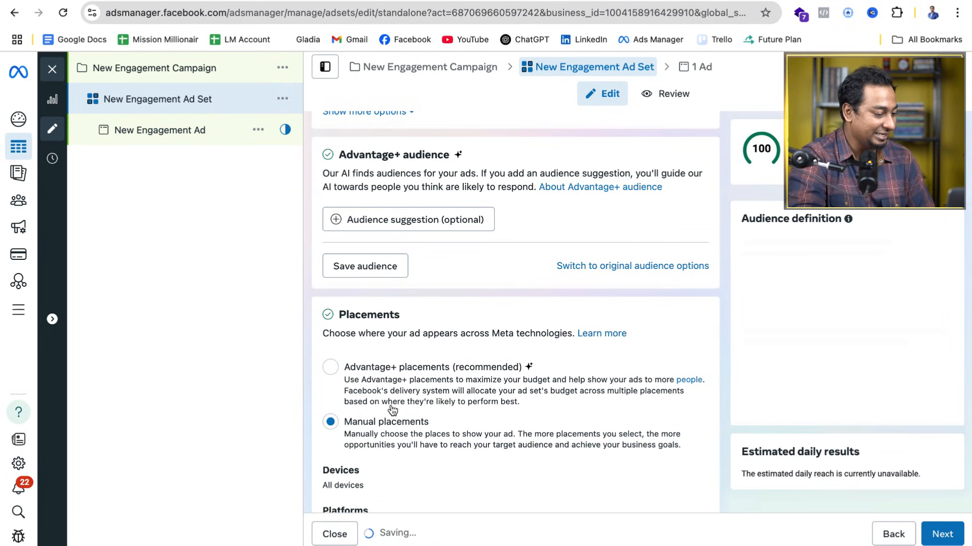
scroll(434, 398, "down", 6)
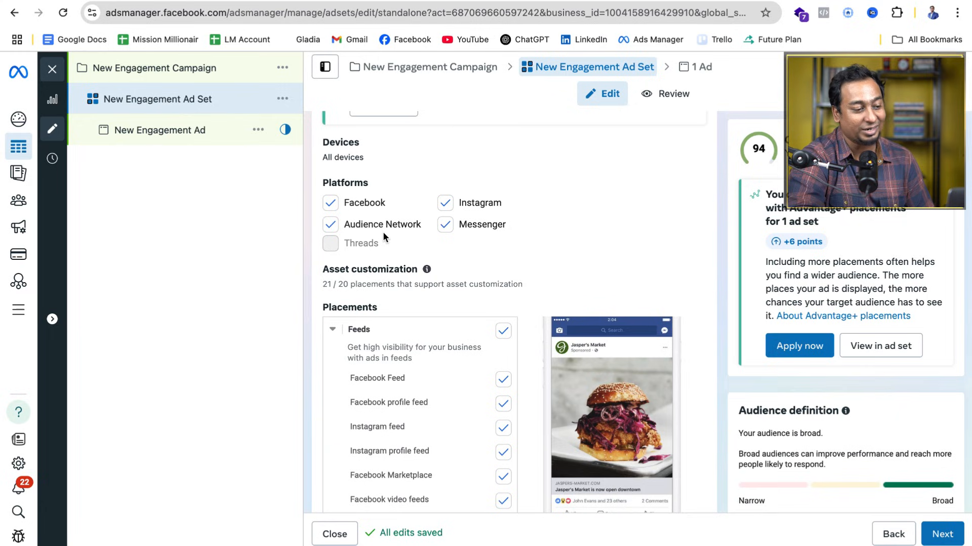
Step: Examine the ad set's platforms and placement categories, from feeds, stories and reels to in-stream, search results, messages, and apps and sites
scroll(397, 245, "down", 2)
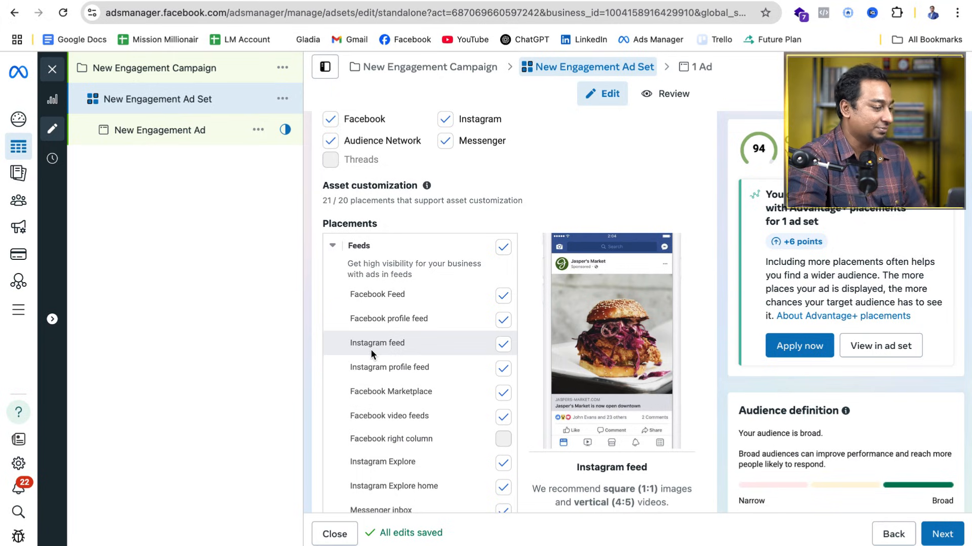
scroll(360, 288, "down", 2)
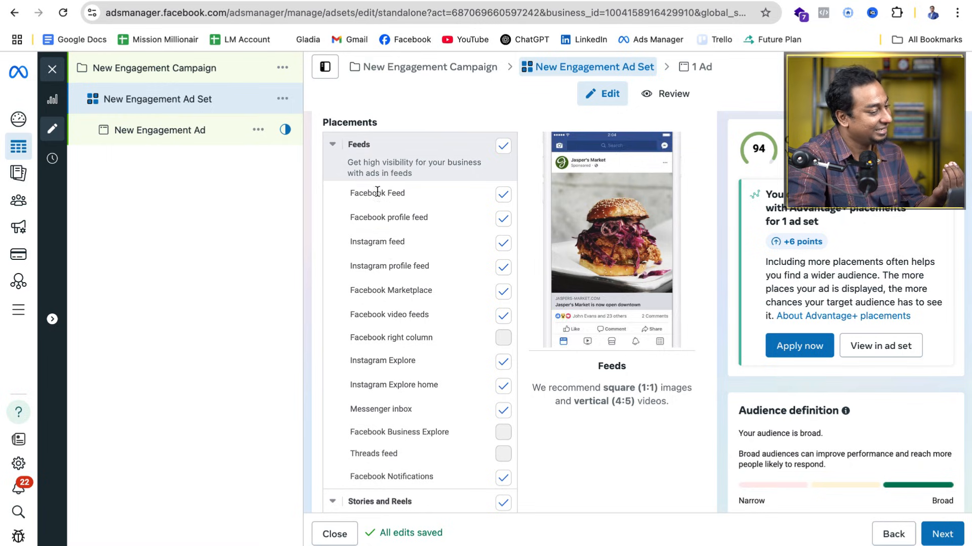
scroll(408, 255, "up", 3)
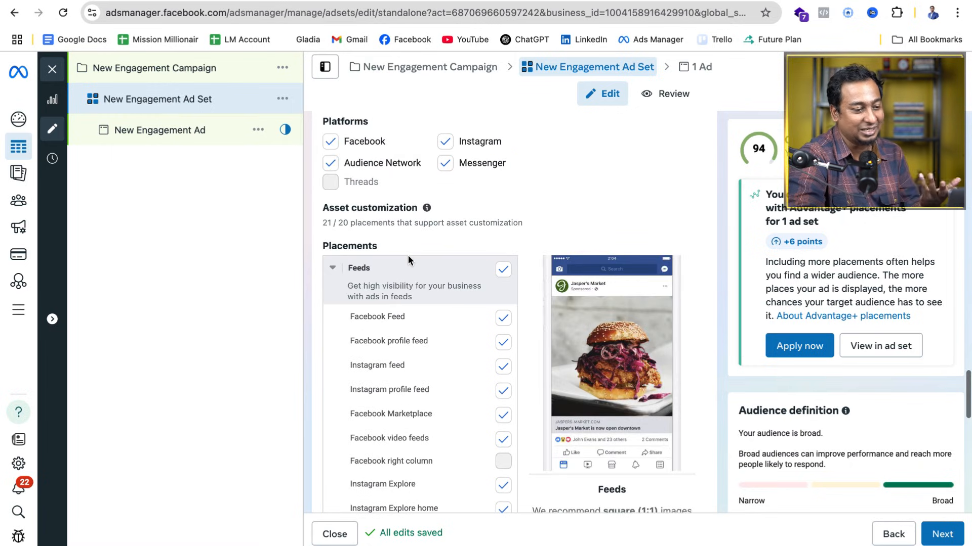
scroll(408, 255, "down", 5)
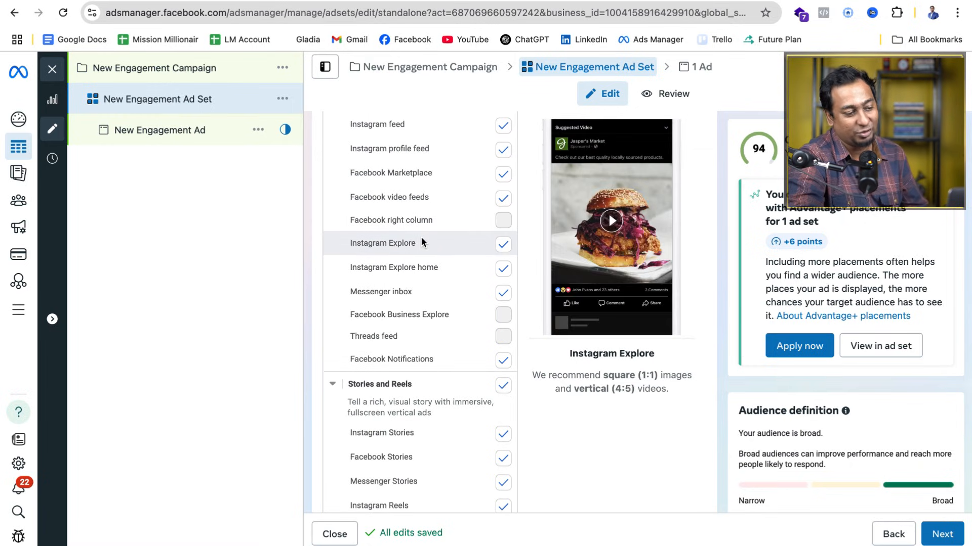
scroll(421, 243, "down", 4)
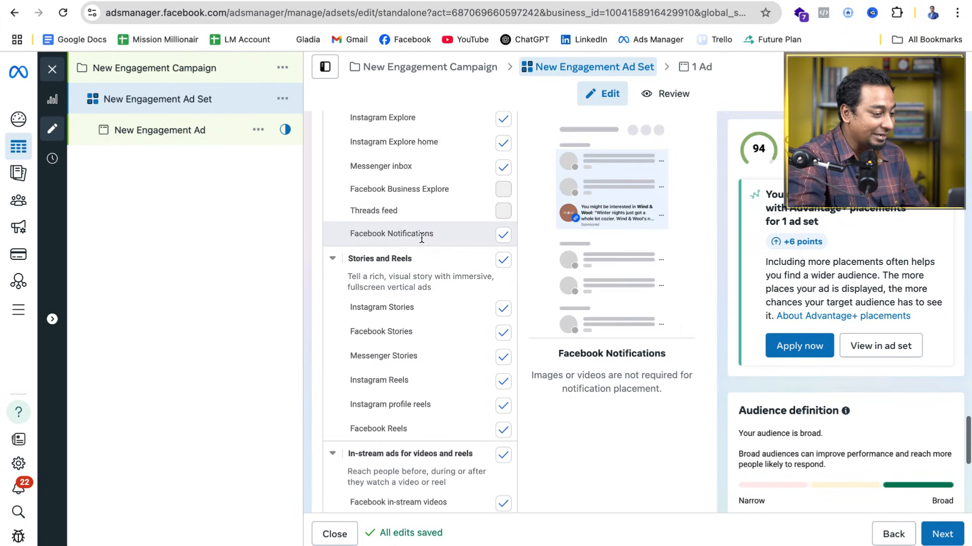
scroll(412, 330, "down", 3)
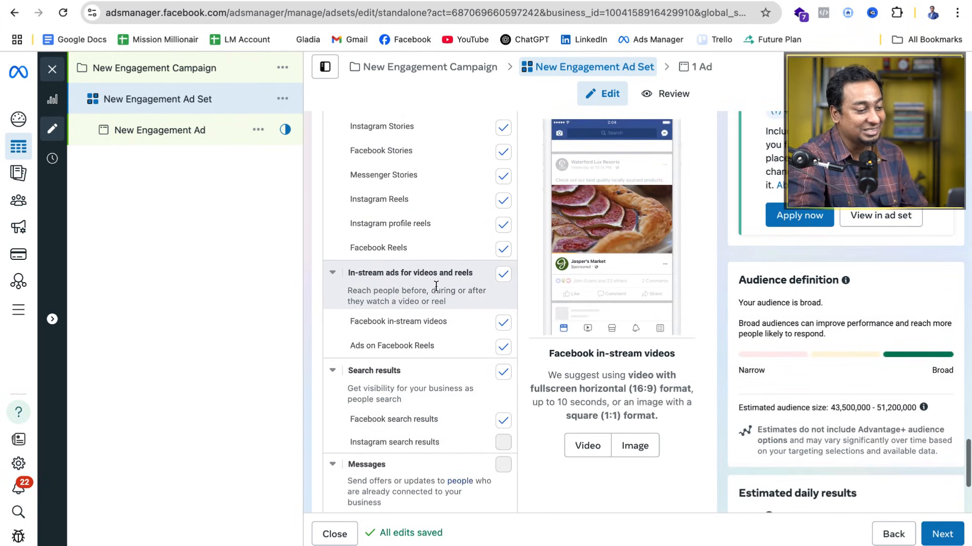
scroll(436, 286, "down", 4)
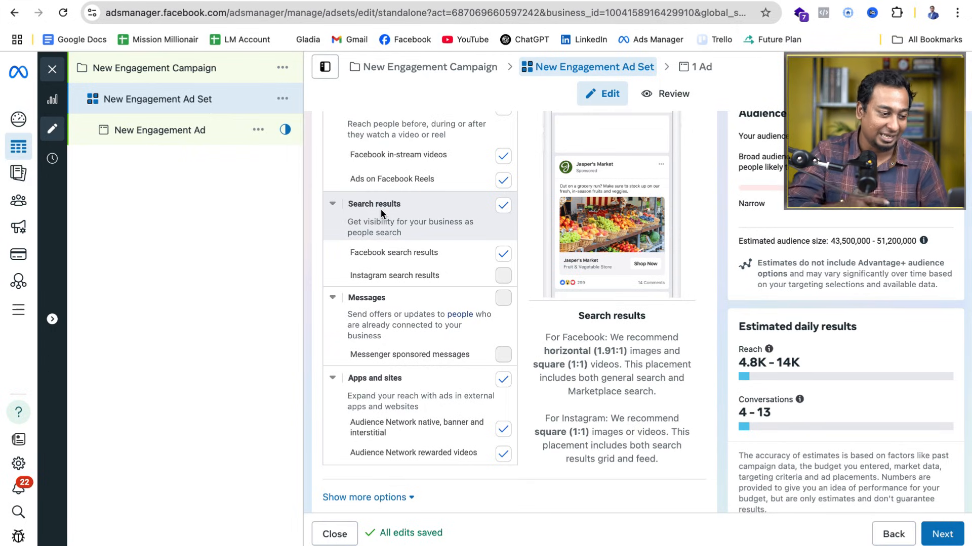
scroll(381, 209, "down", 1)
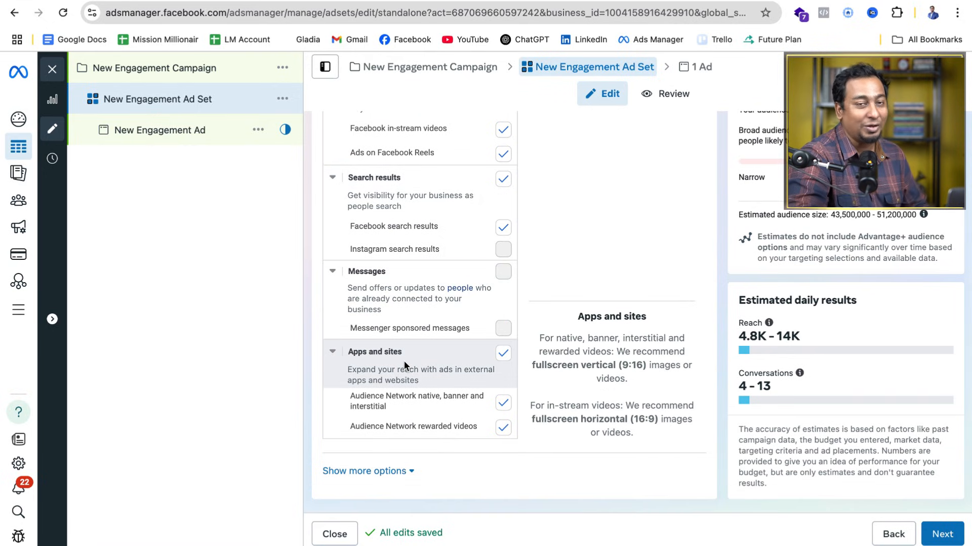
scroll(404, 360, "up", 15)
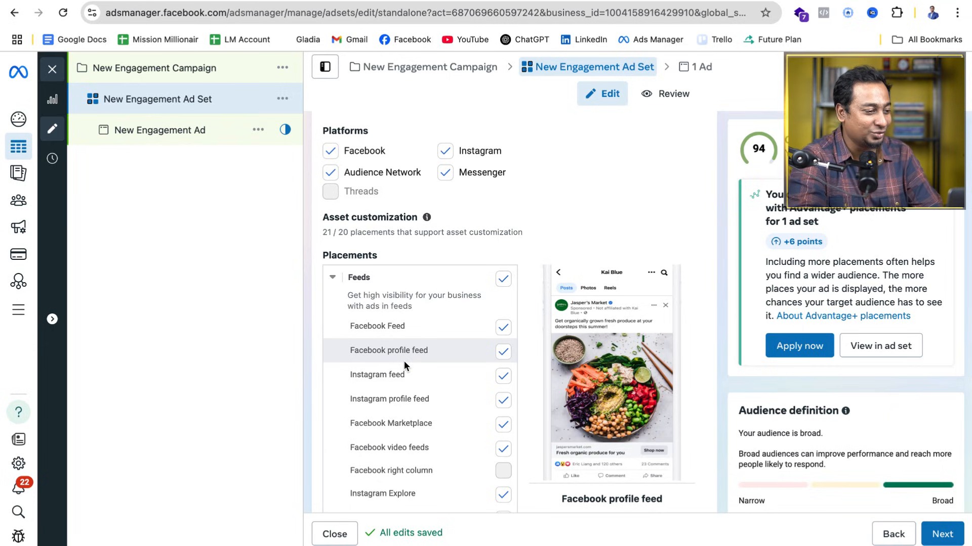
Step: Open the campaign's ad for editing and look through its identity section, format choices and ad setup options
left_click(701, 69)
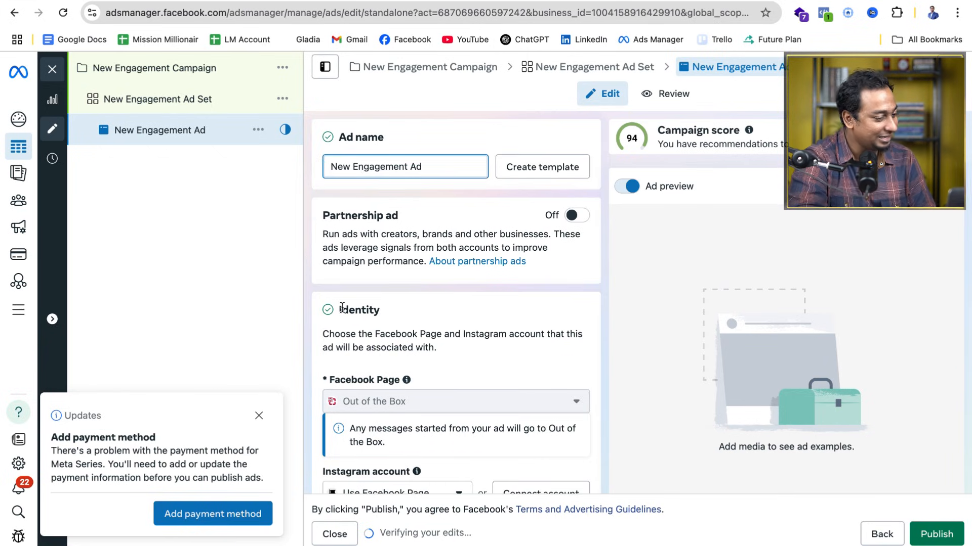
scroll(342, 307, "down", 3)
mouse_move(361, 216)
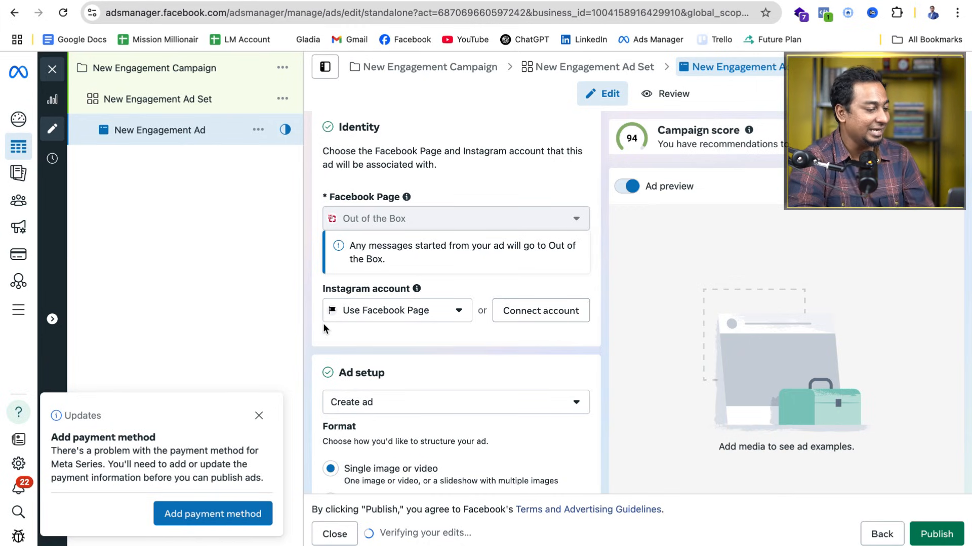
scroll(343, 210, "down", 4)
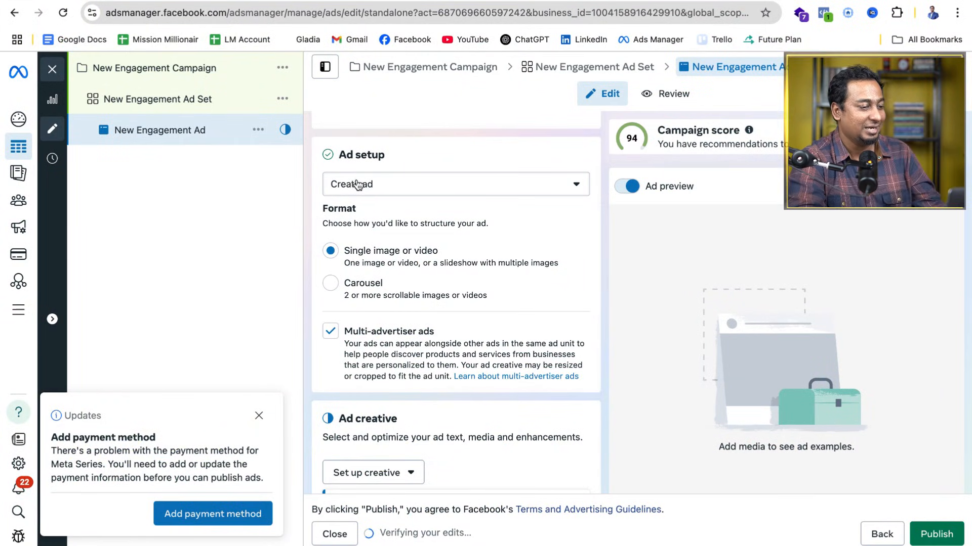
left_click(377, 195)
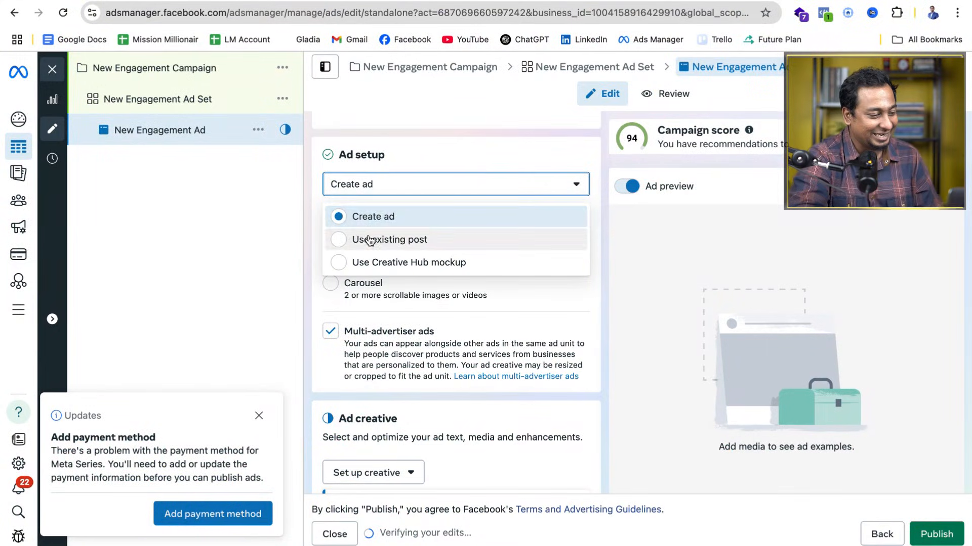
left_click(313, 254)
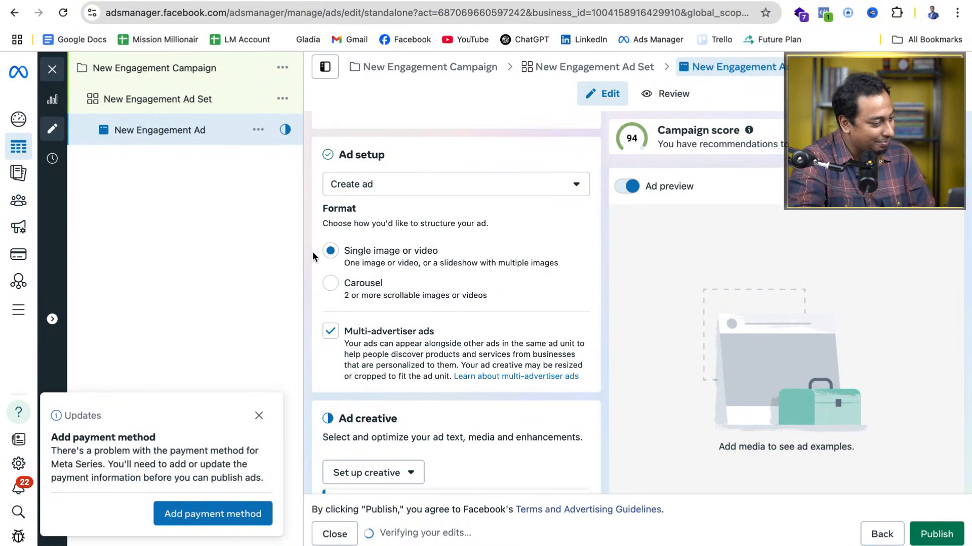
Step: Check which creative types can be set up in the ad creative section, without choosing one
scroll(312, 254, "down", 2)
scroll(312, 251, "down", 3)
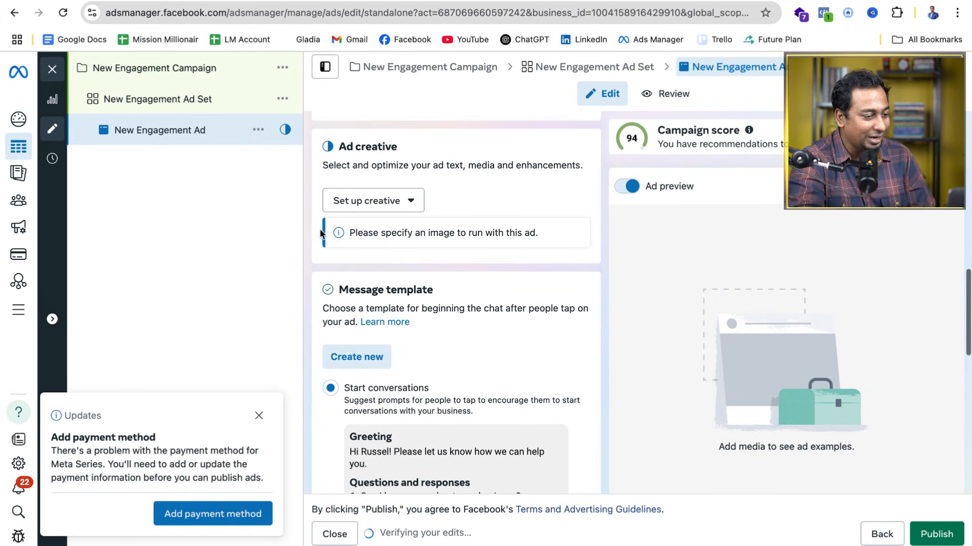
left_click(365, 205)
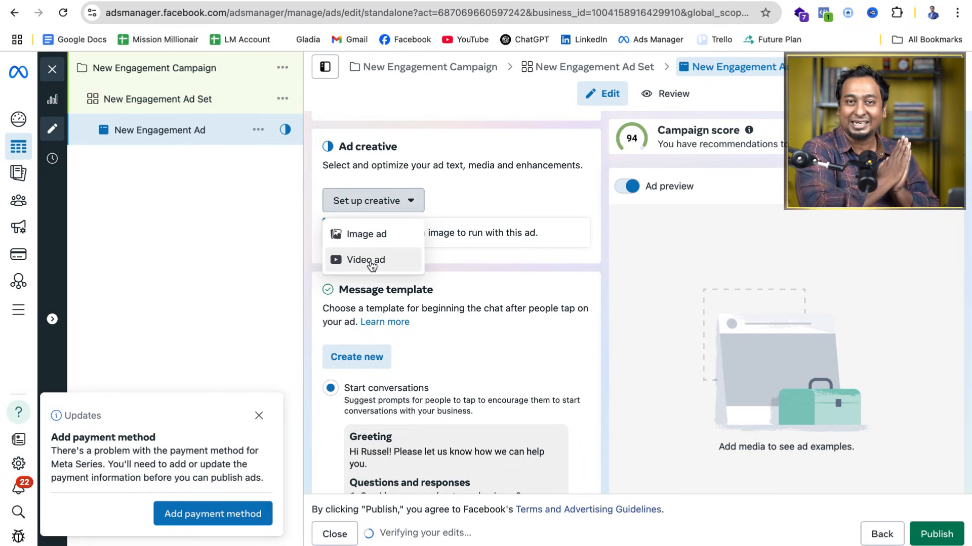
left_click(308, 247)
Step: Set the ad setup to Use existing post and select the published Facebook post about the iPad Pro M4 unboxing
scroll(308, 248, "up", 3)
scroll(308, 251, "up", 2)
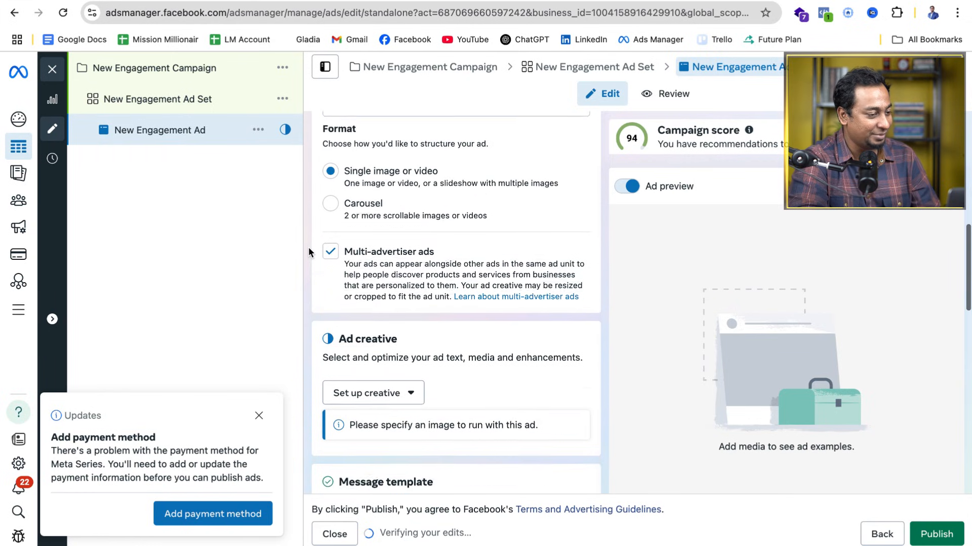
left_click(374, 144)
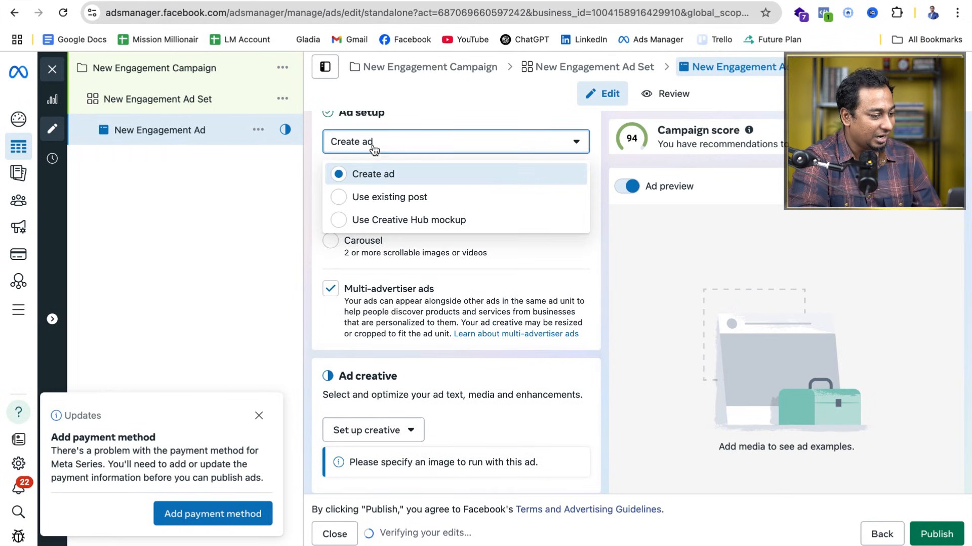
left_click(377, 198)
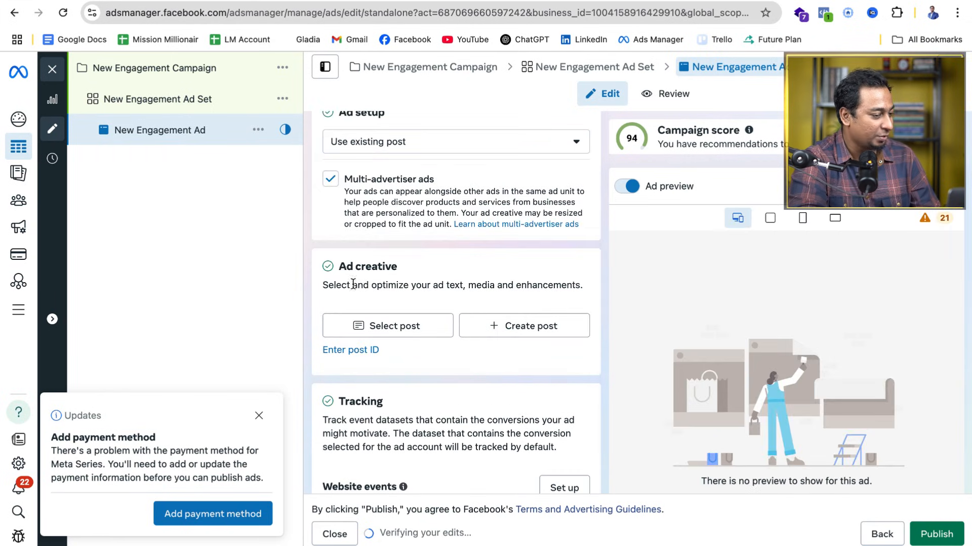
left_click(390, 327)
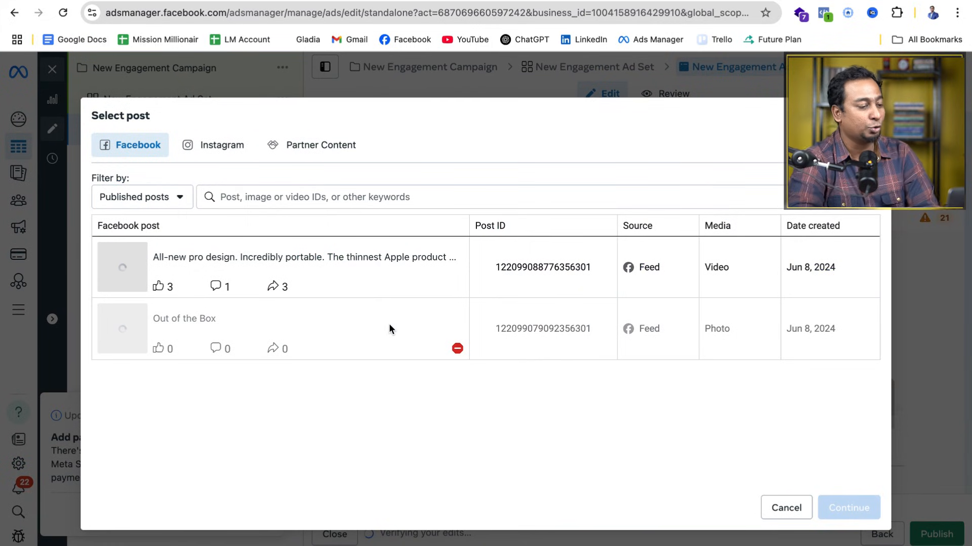
left_click(174, 265)
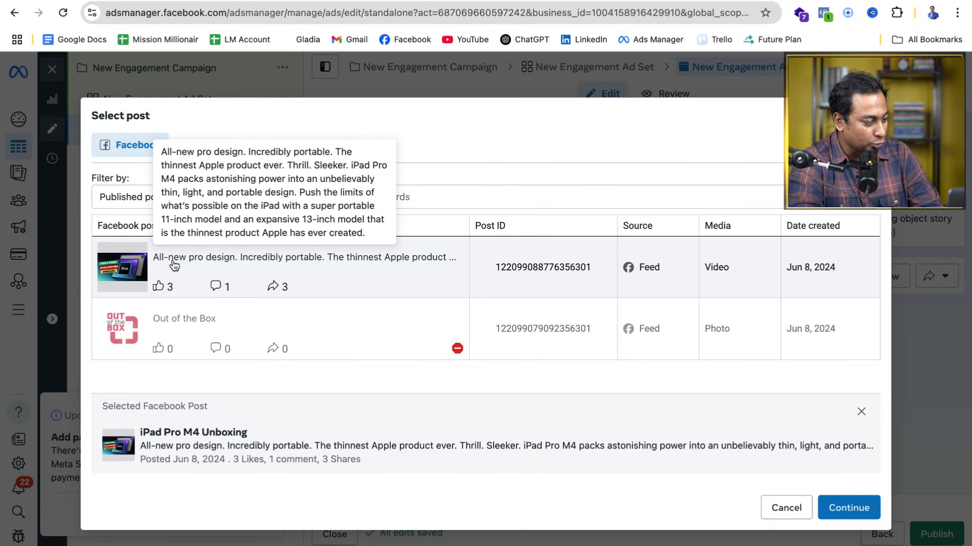
left_click(842, 508)
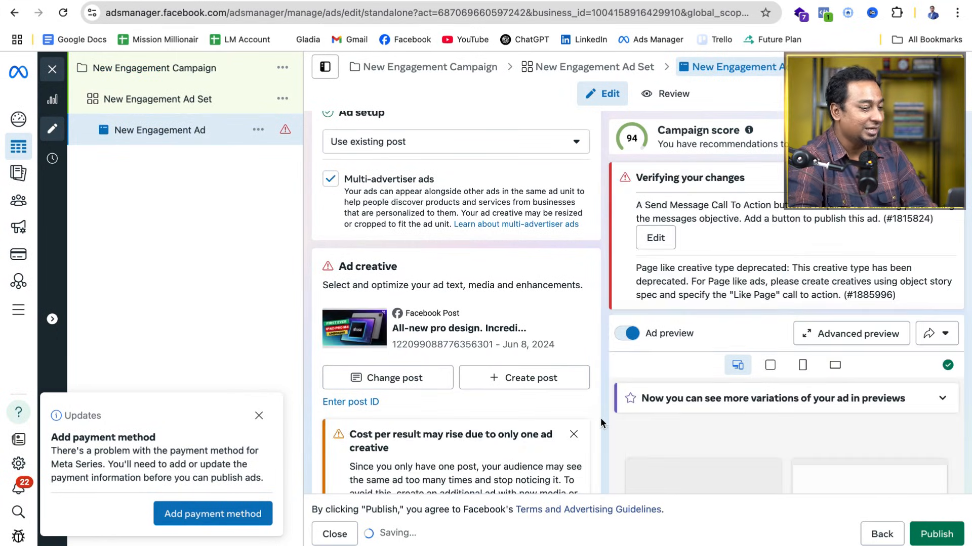
Step: Look over the selected post's primary text and switch the ad setup back to Create ad
scroll(641, 385, "down", 5)
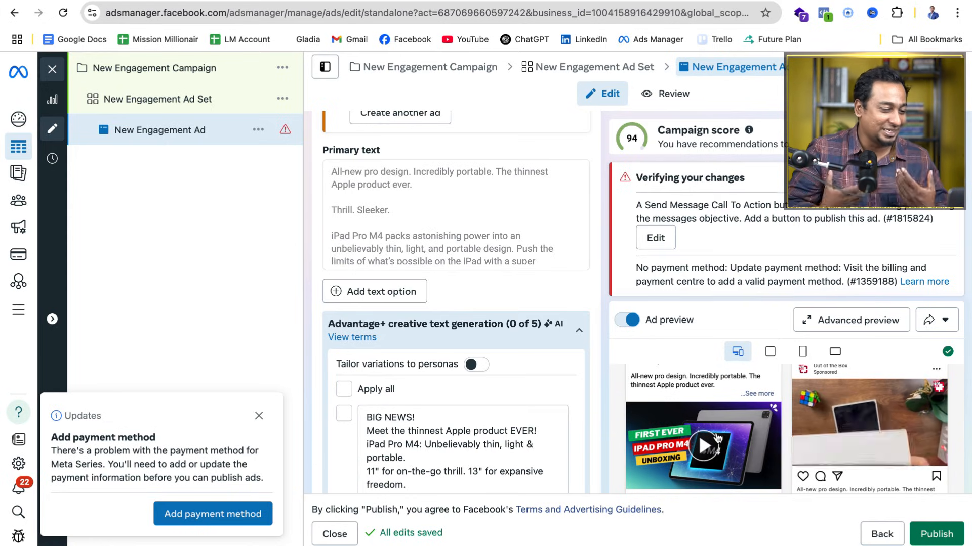
scroll(571, 275, "up", 5)
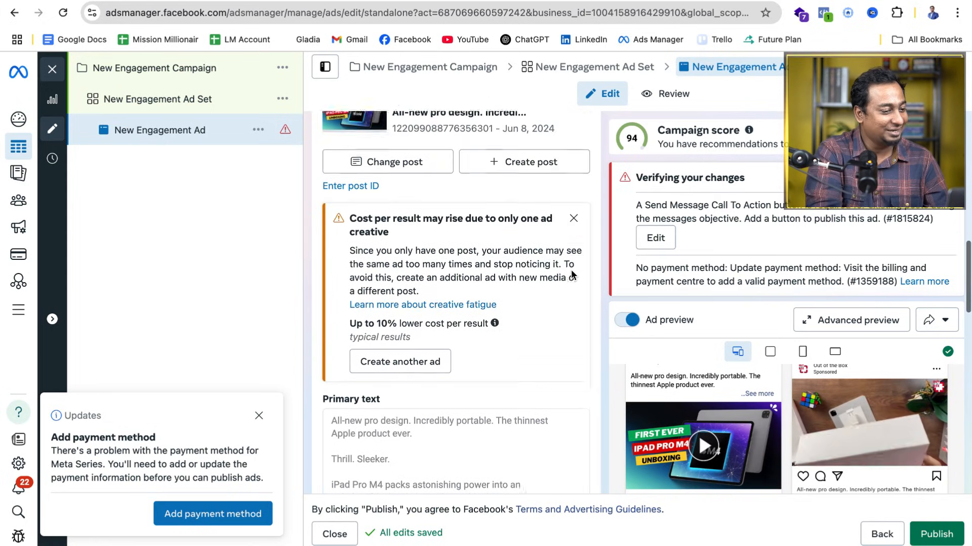
scroll(572, 275, "up", 5)
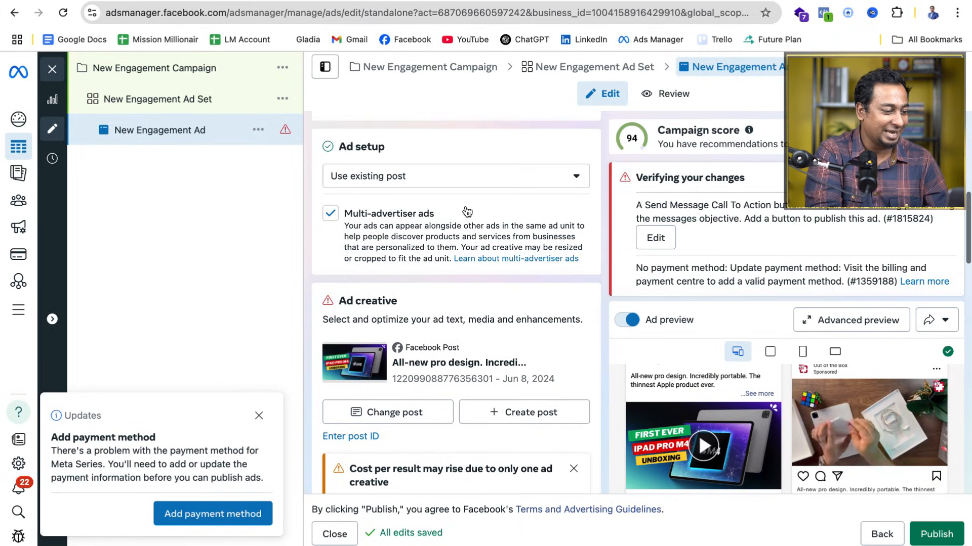
left_click(430, 177)
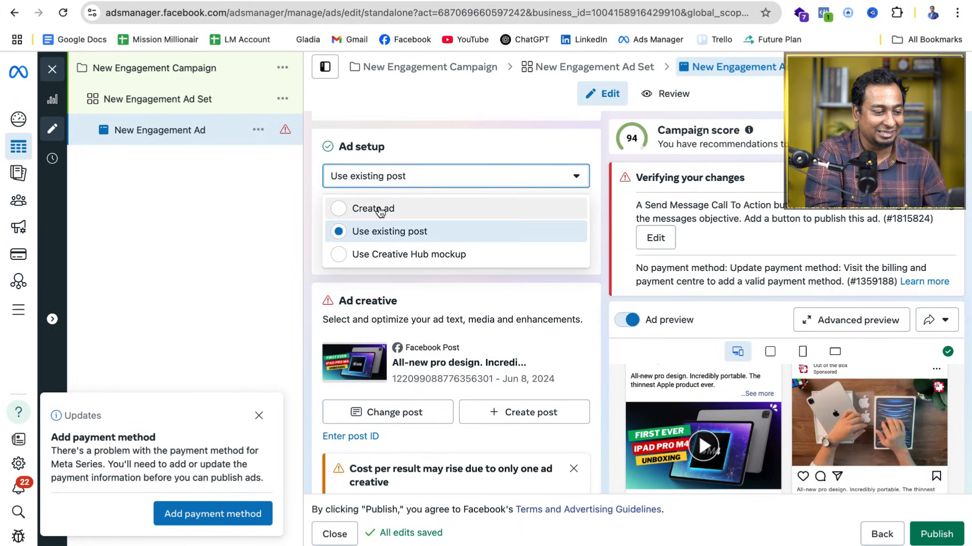
left_click(381, 212)
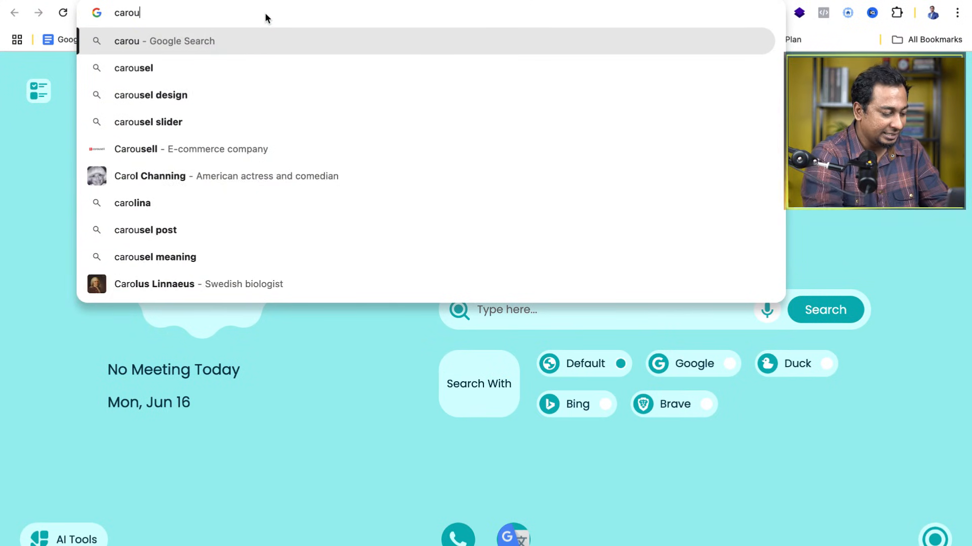
Step: Search Google for "carousel ads" and view the image results for example layouts, such as the Hootsuite Blog one
type("sel ads")
key("Return")
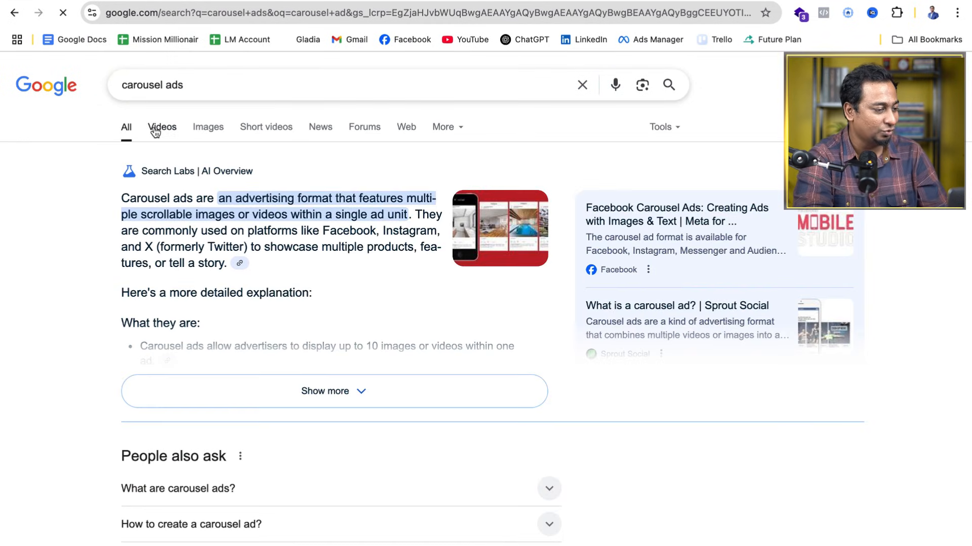
left_click(207, 129)
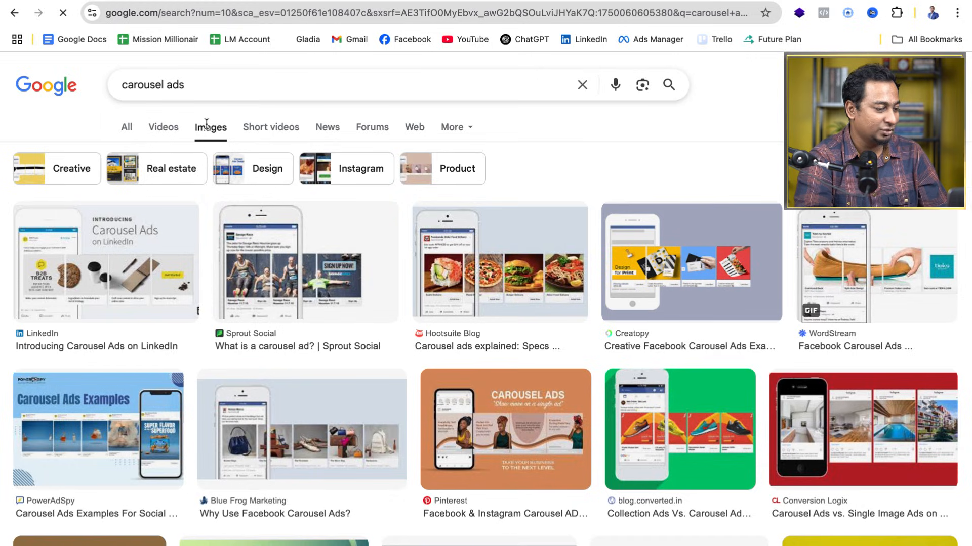
scroll(511, 255, "up", 5)
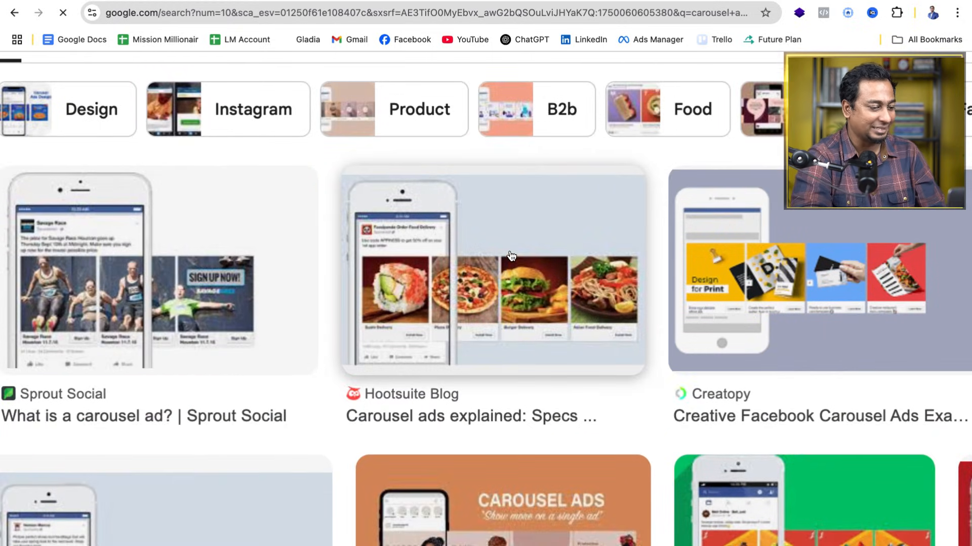
scroll(511, 255, "up", 3)
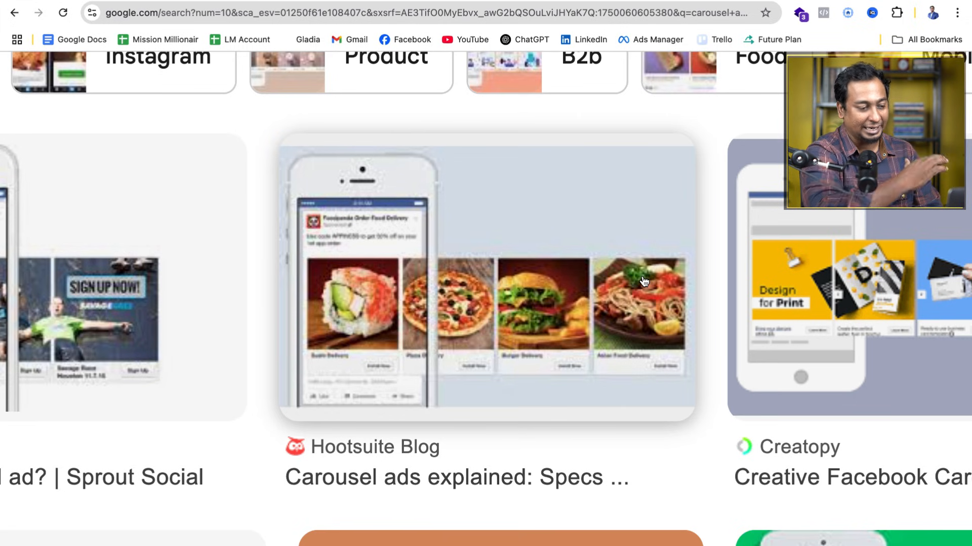
scroll(644, 281, "down", 5)
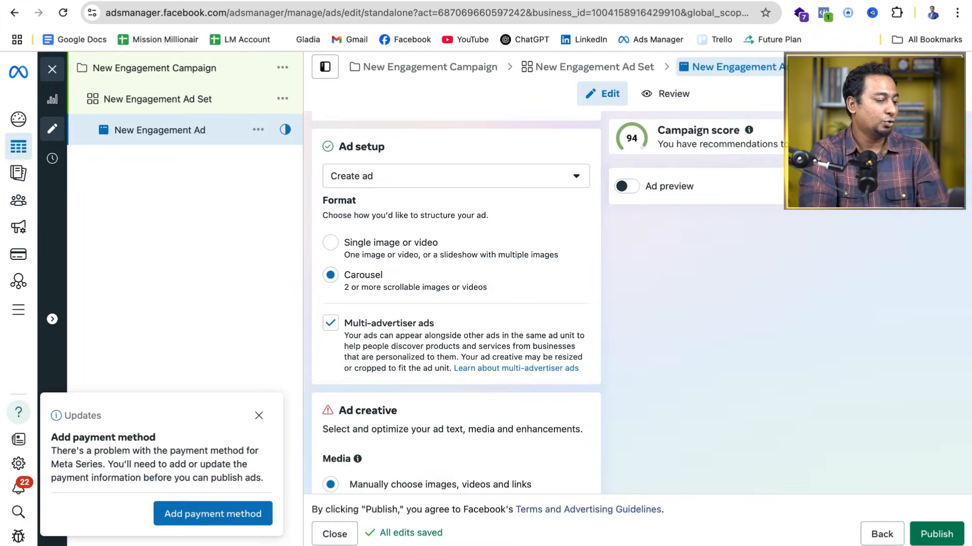
Step: Look through the carousel ad's media, cards and primary text fields, the generated text variations and the call to action options, without changing them
scroll(333, 395, "down", 5)
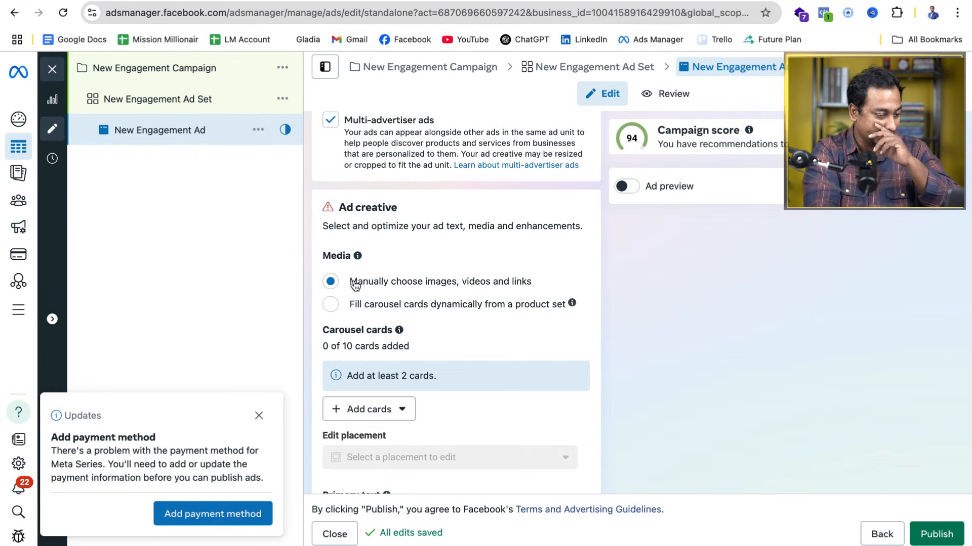
scroll(355, 285, "down", 5)
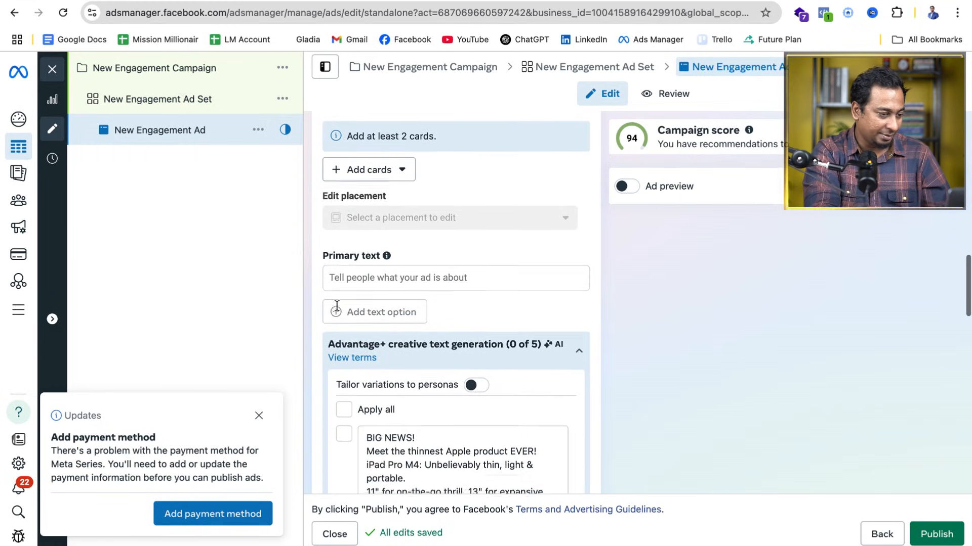
scroll(337, 306, "up", 14)
scroll(337, 306, "down", 5)
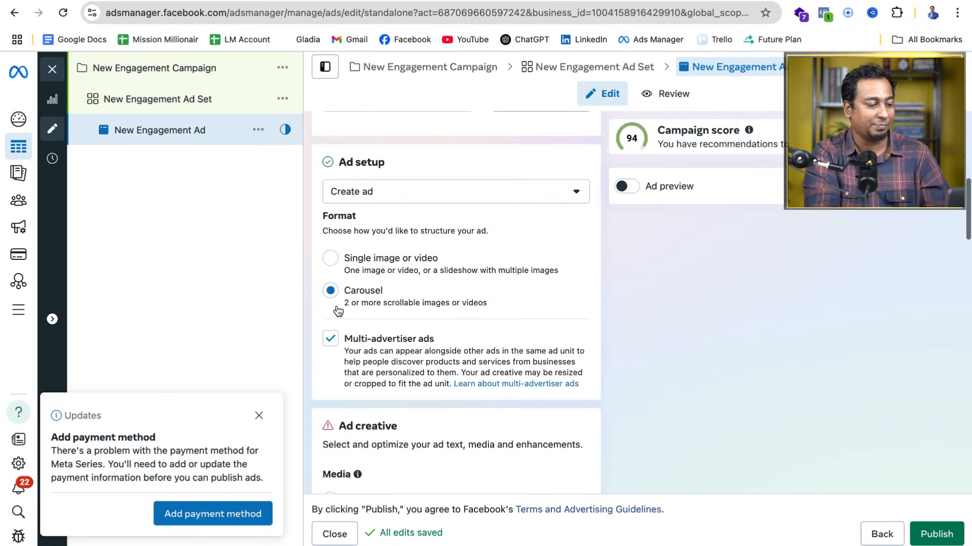
scroll(352, 311, "down", 7)
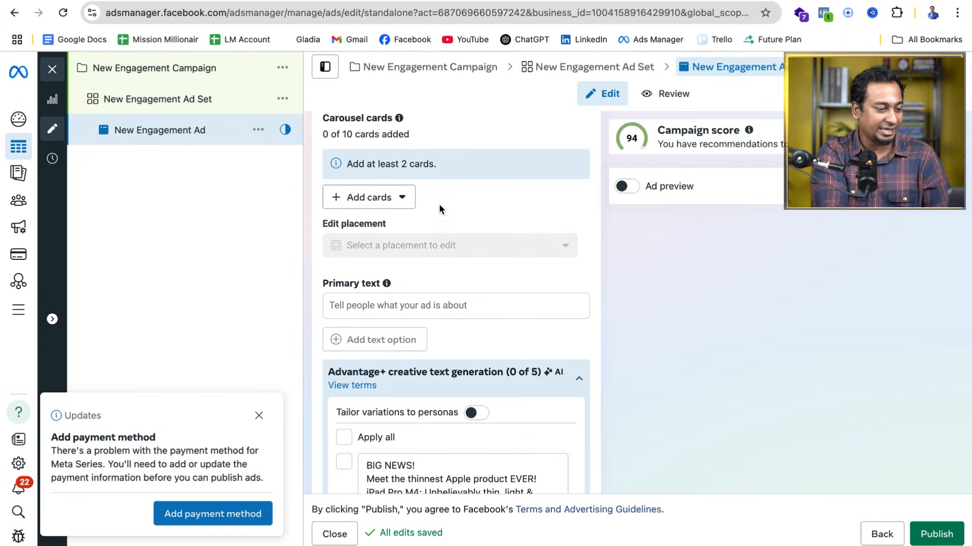
left_click(360, 312)
scroll(360, 312, "down", 3)
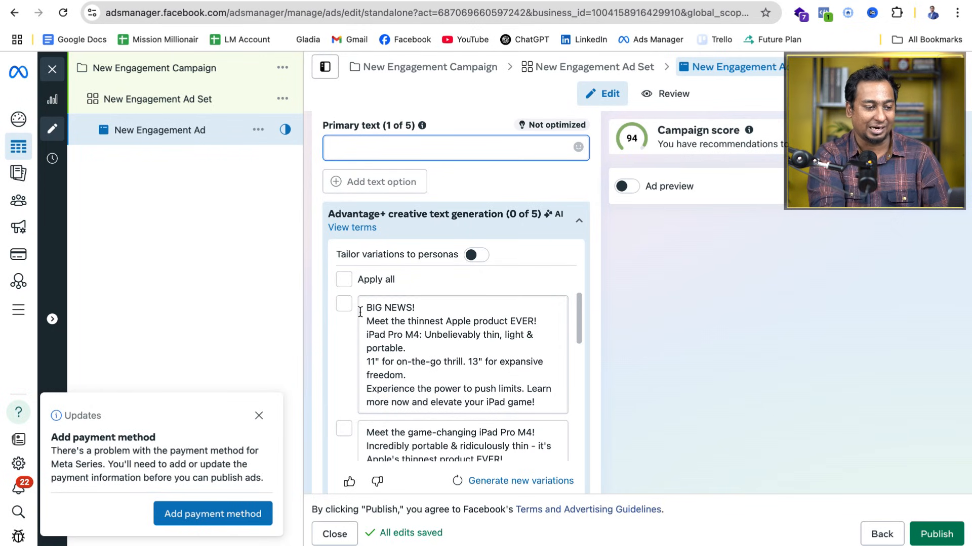
scroll(361, 312, "down", 3)
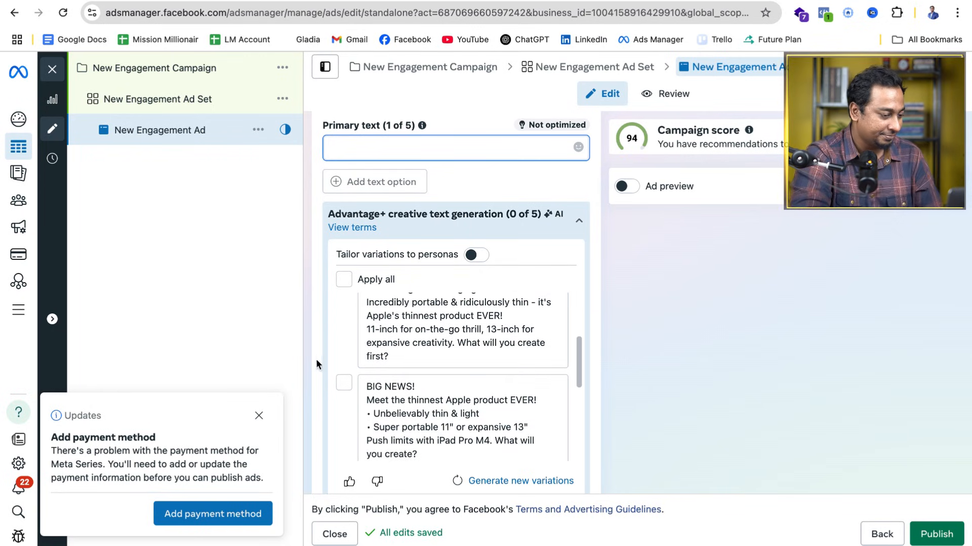
scroll(316, 359, "down", 7)
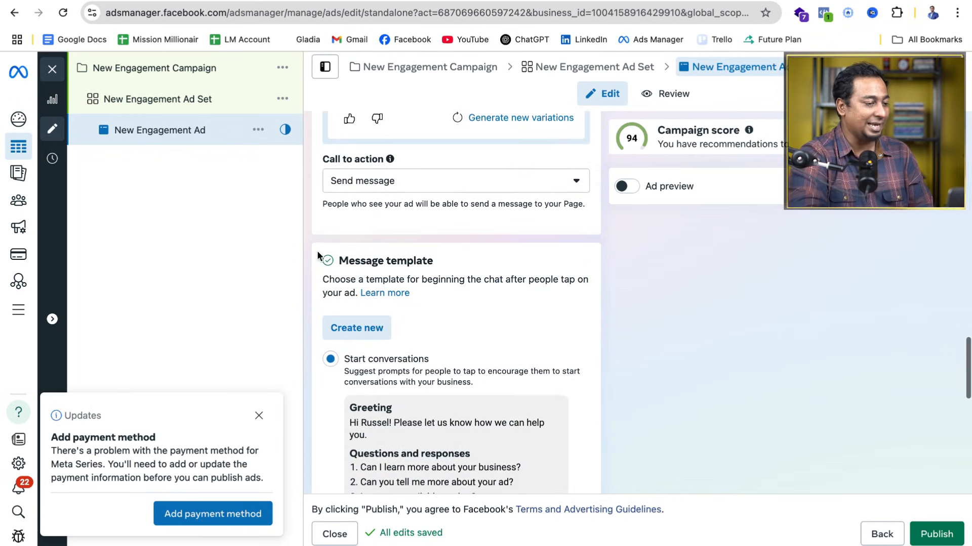
left_click(577, 186)
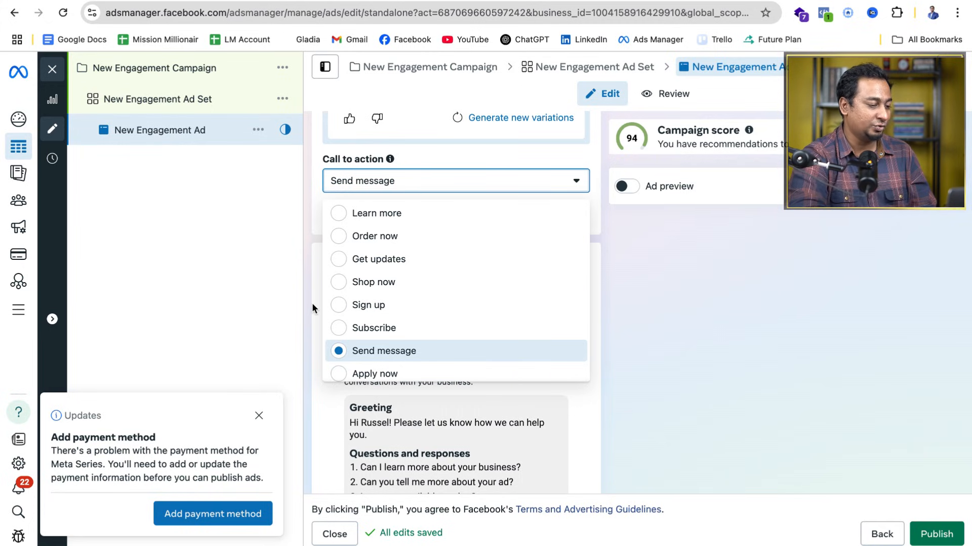
Step: Set the ad setup to Use existing post and check the iPad Pro M4 unboxing post in the ad preview
scroll(311, 303, "up", 10)
scroll(312, 308, "up", 6)
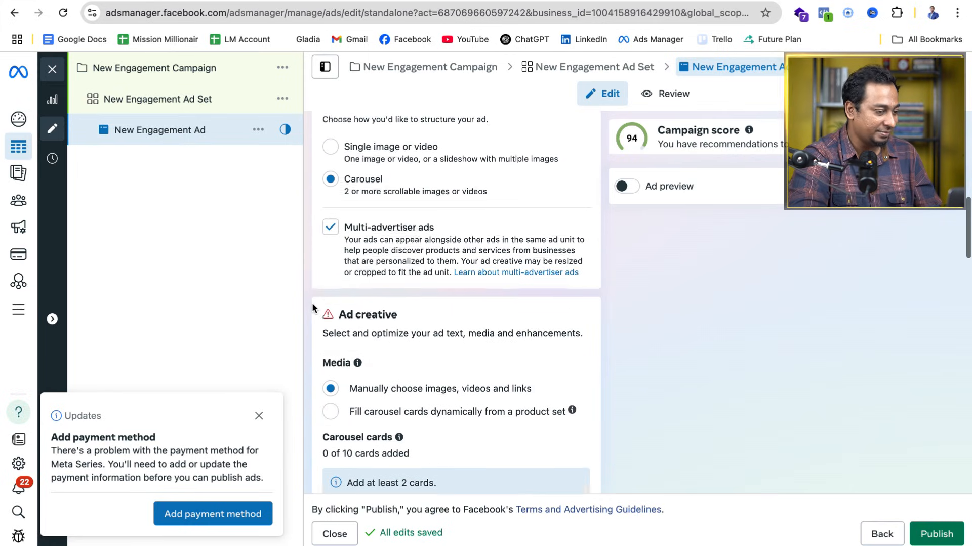
left_click(421, 211)
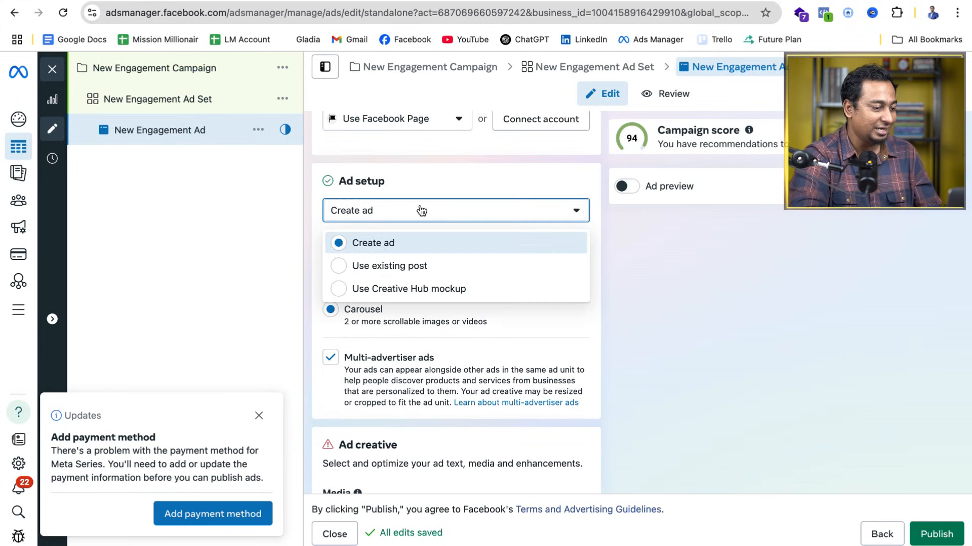
left_click(378, 265)
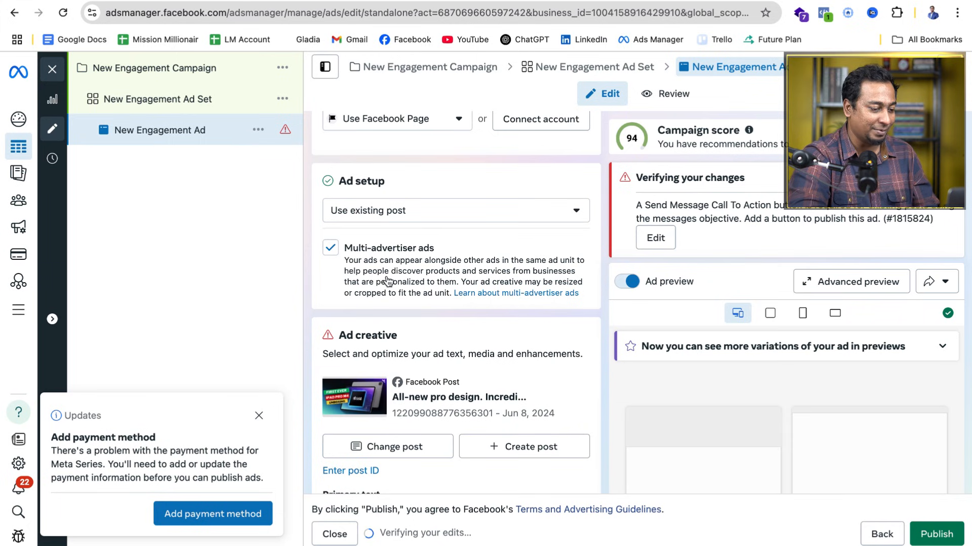
scroll(452, 308, "down", 3)
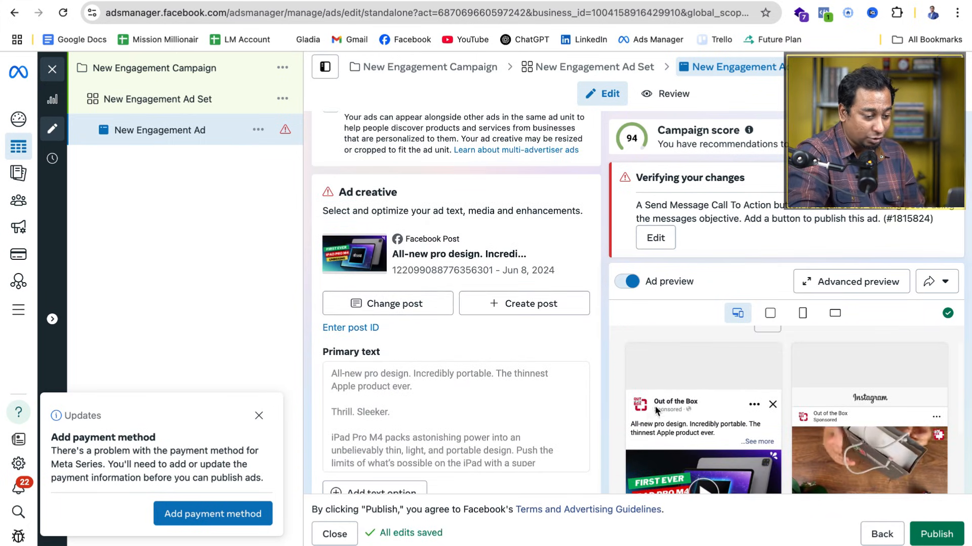
scroll(653, 418, "down", 1)
scroll(706, 468, "down", 1)
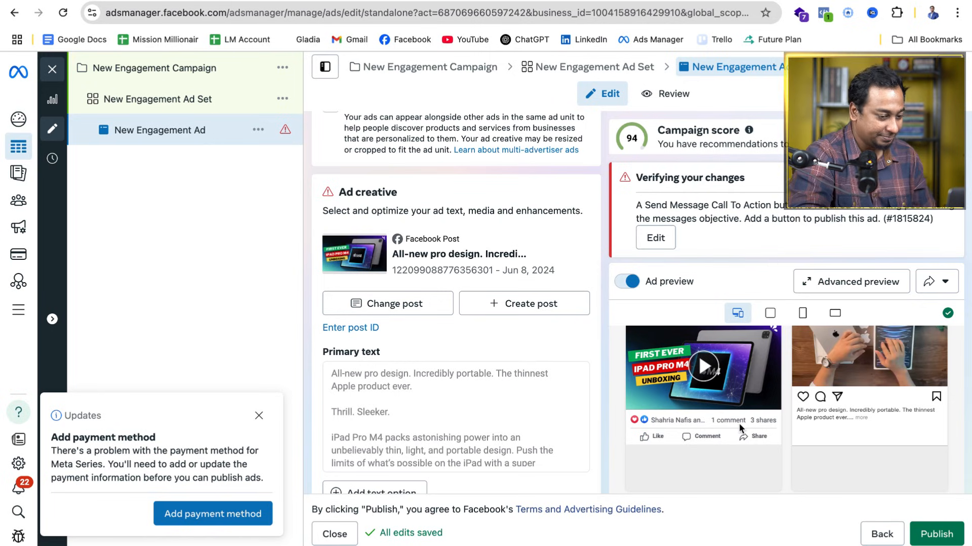
Step: Set the existing post's call to action to Send message and update the post with that button
scroll(572, 466, "down", 5)
scroll(572, 465, "down", 3)
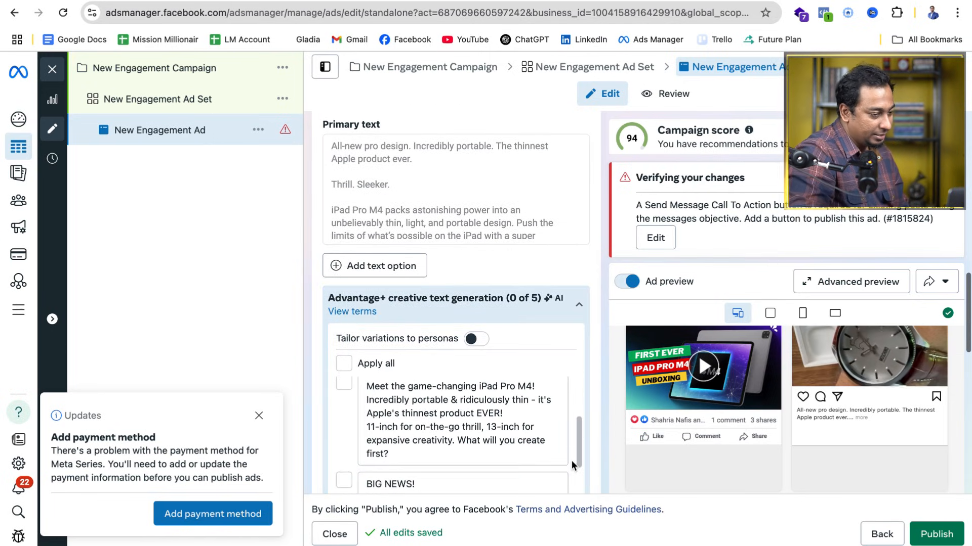
scroll(315, 478, "down", 10)
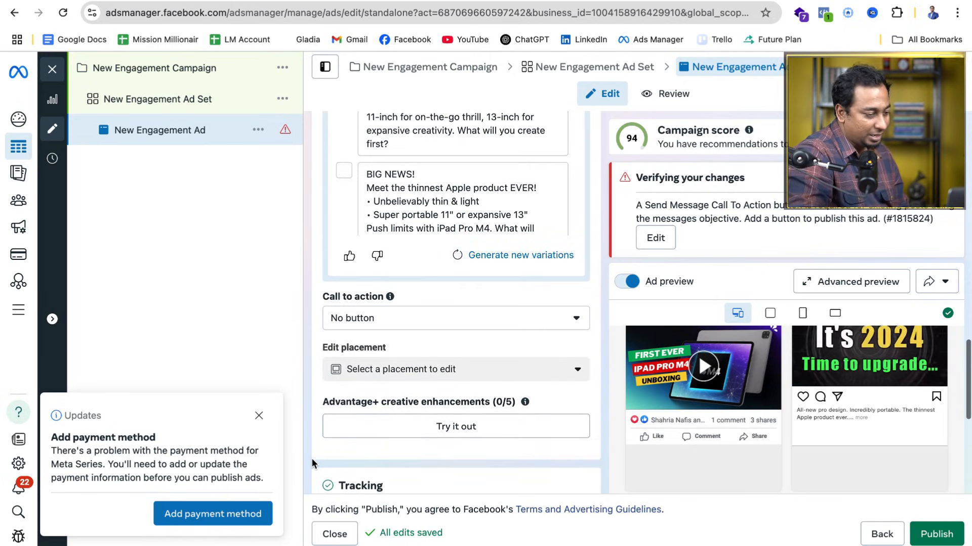
left_click(390, 212)
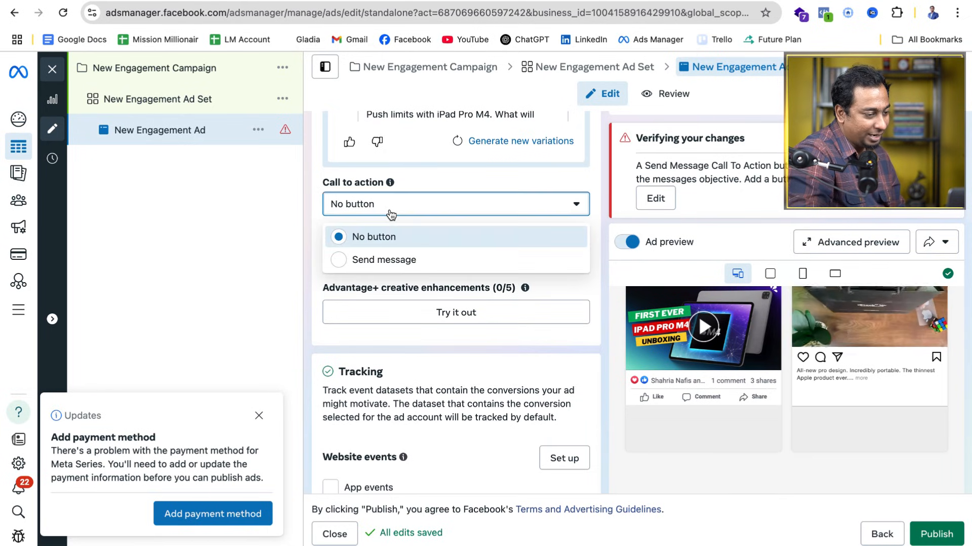
left_click(371, 259)
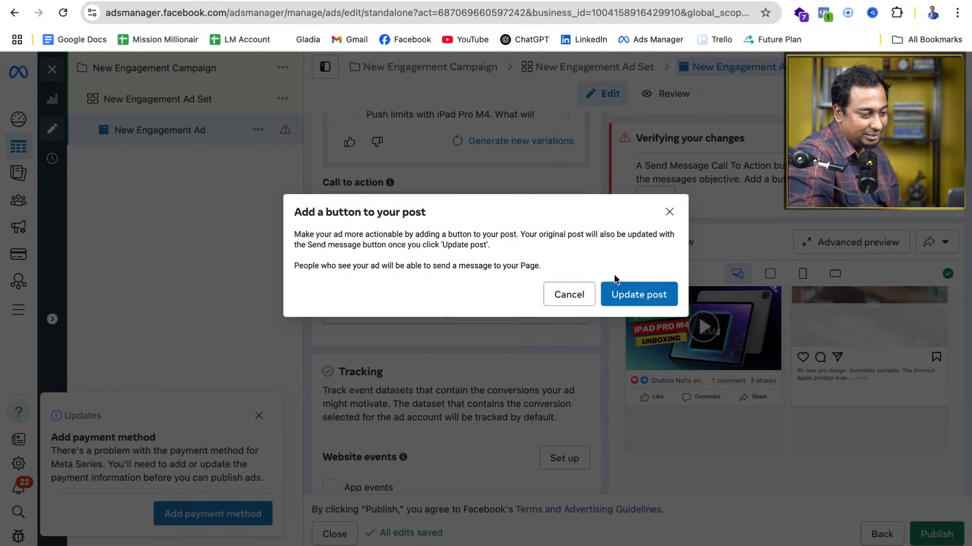
left_click(624, 297)
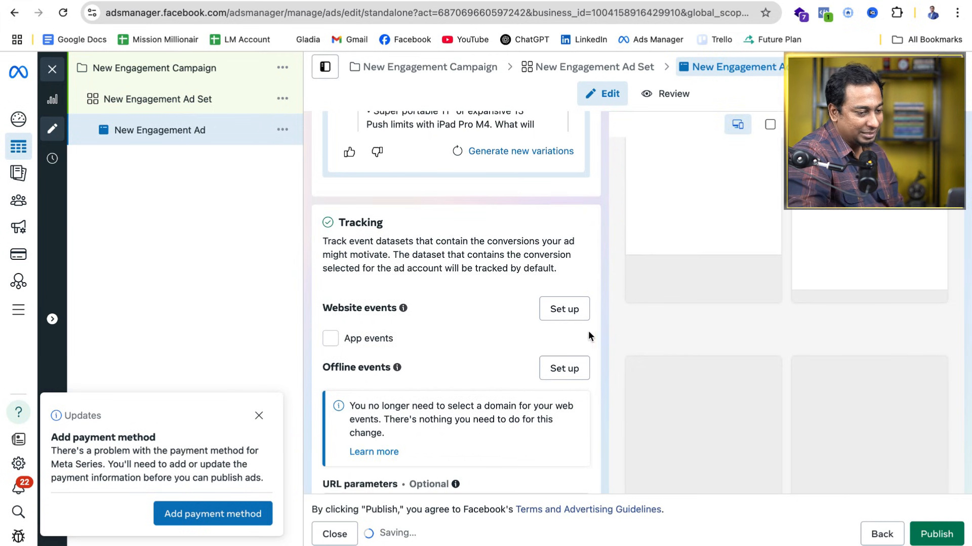
Step: Review the message template options, the ad preview and the tracking settings down to the URL parameters, without changing them
scroll(528, 401, "down", 3)
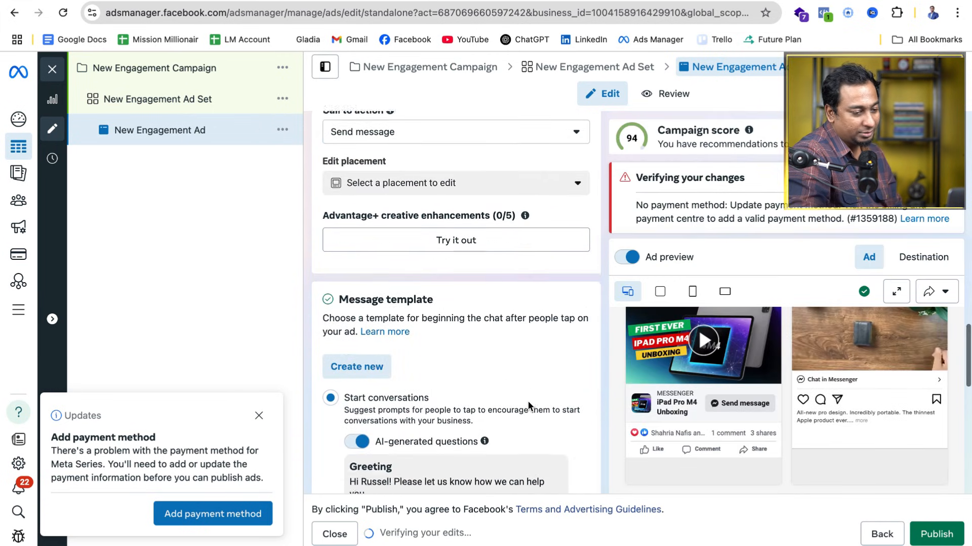
scroll(528, 406, "down", 2)
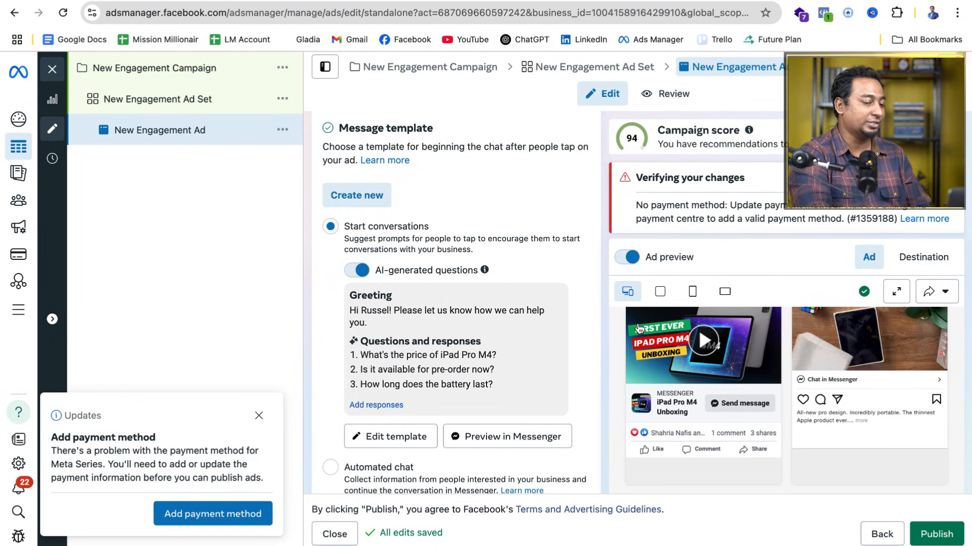
scroll(639, 328, "up", 2)
scroll(697, 332, "down", 2)
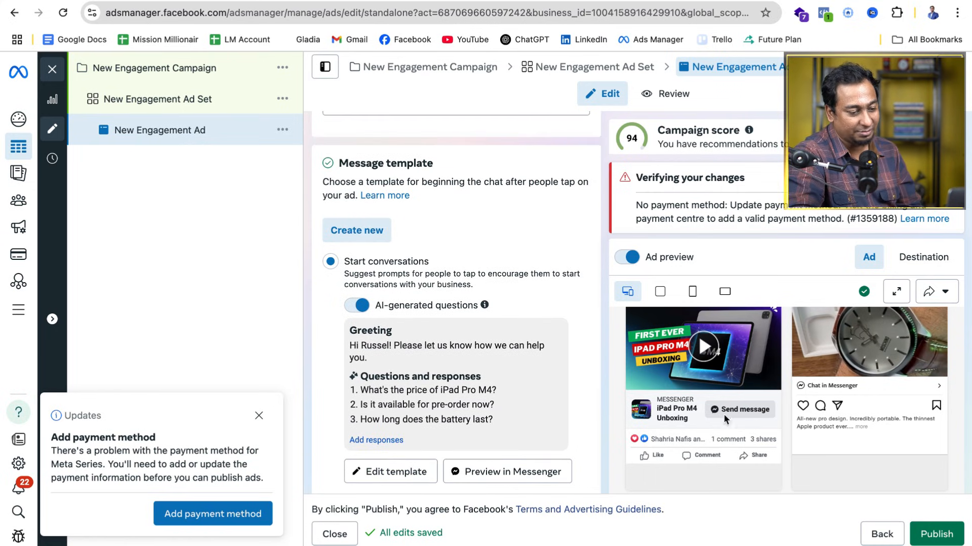
scroll(326, 403, "down", 4)
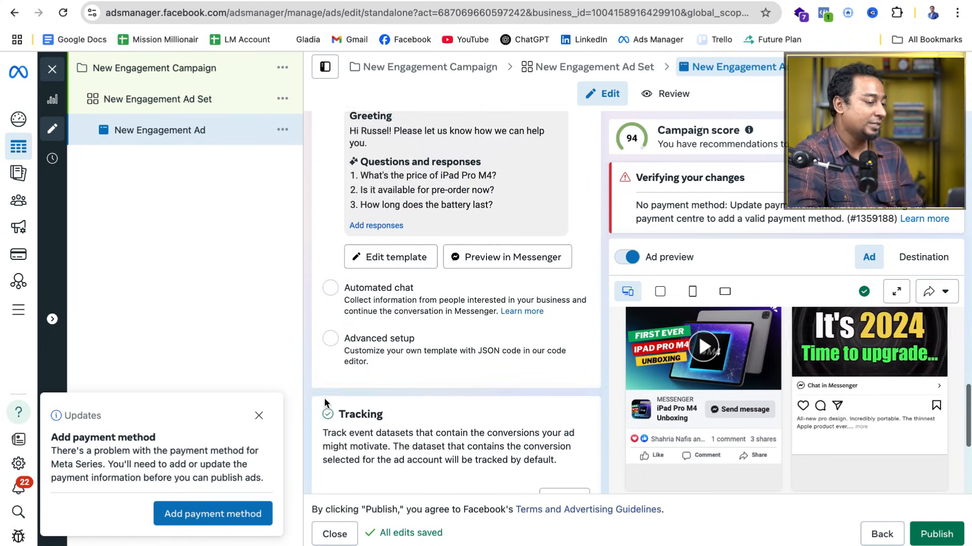
scroll(327, 403, "down", 4)
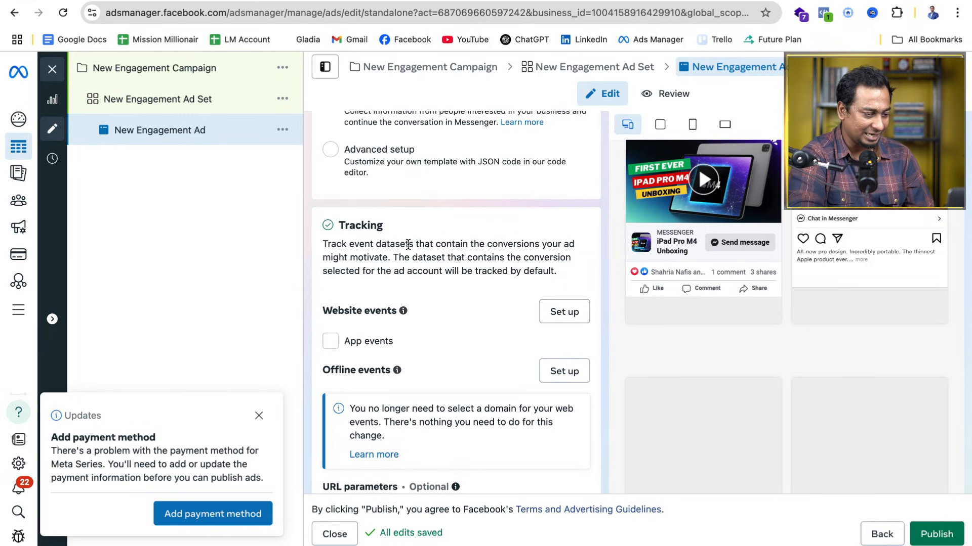
scroll(342, 405, "down", 2)
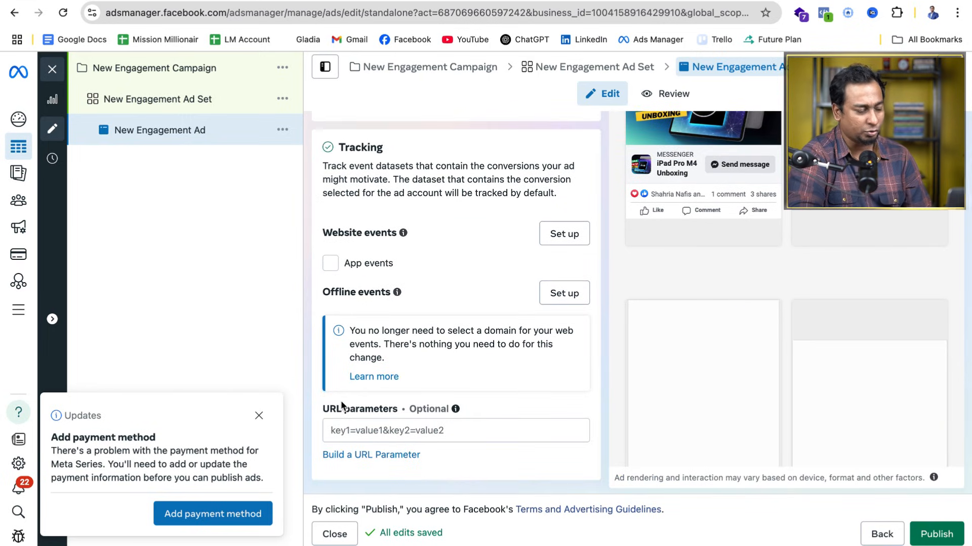
left_click(360, 430)
scroll(333, 374, "up", 20)
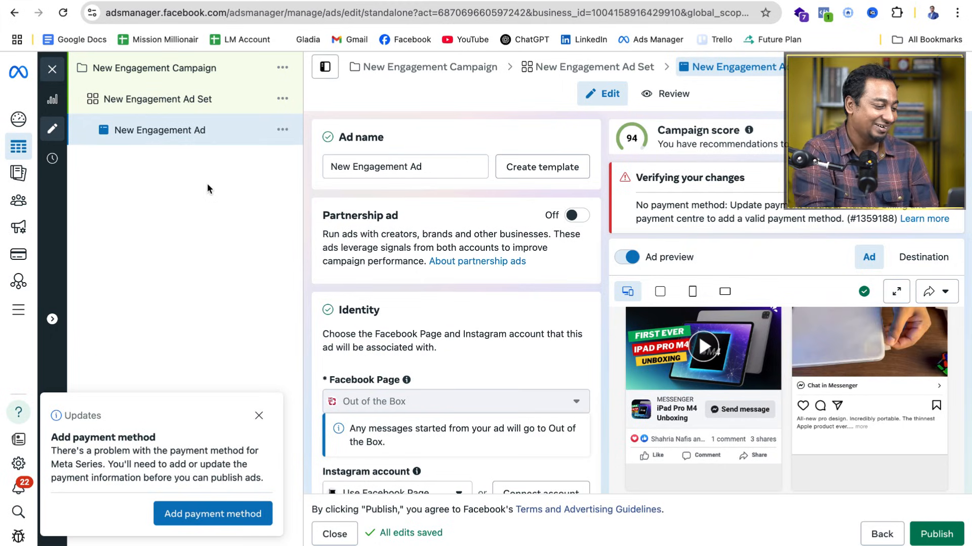
scroll(385, 366, "down", 10)
scroll(384, 365, "up", 10)
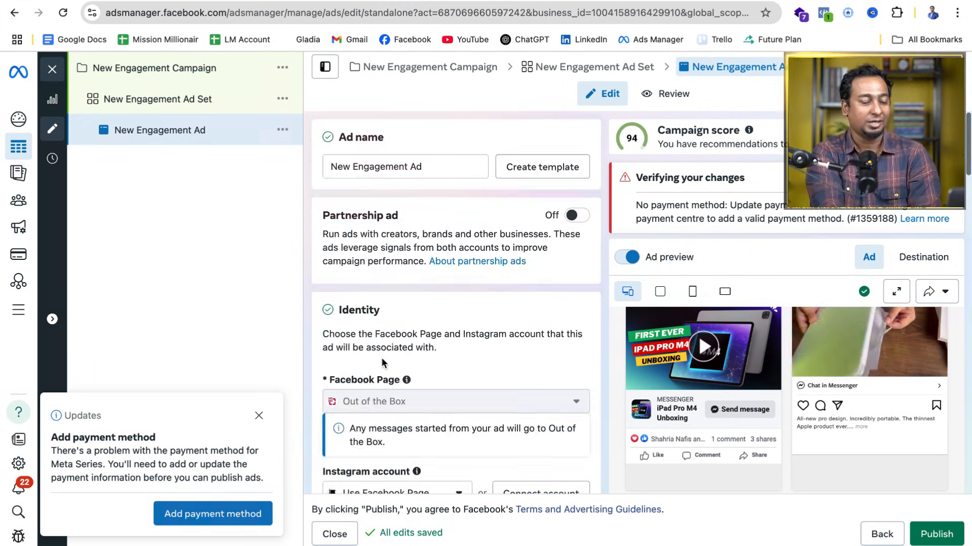